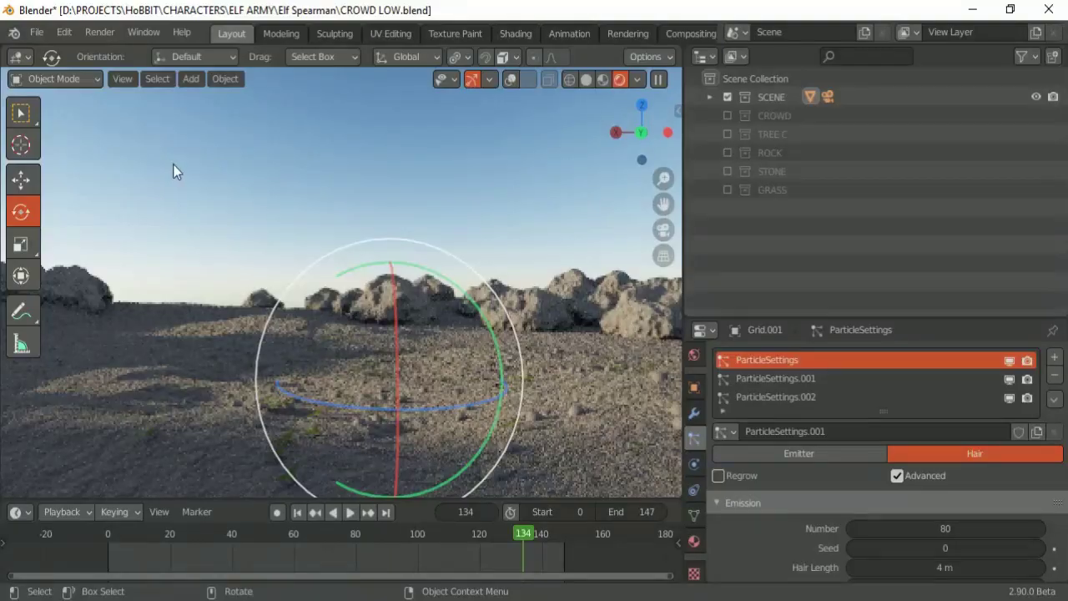
middle_drag(173, 164, 372, 314)
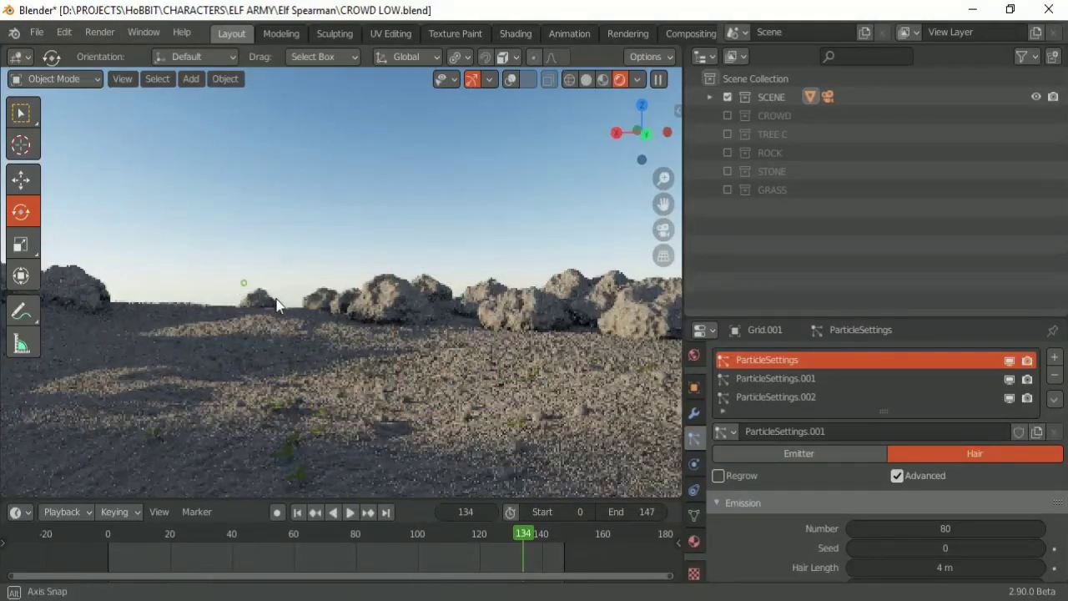
click(587, 79)
middle_drag(233, 293, 247, 267)
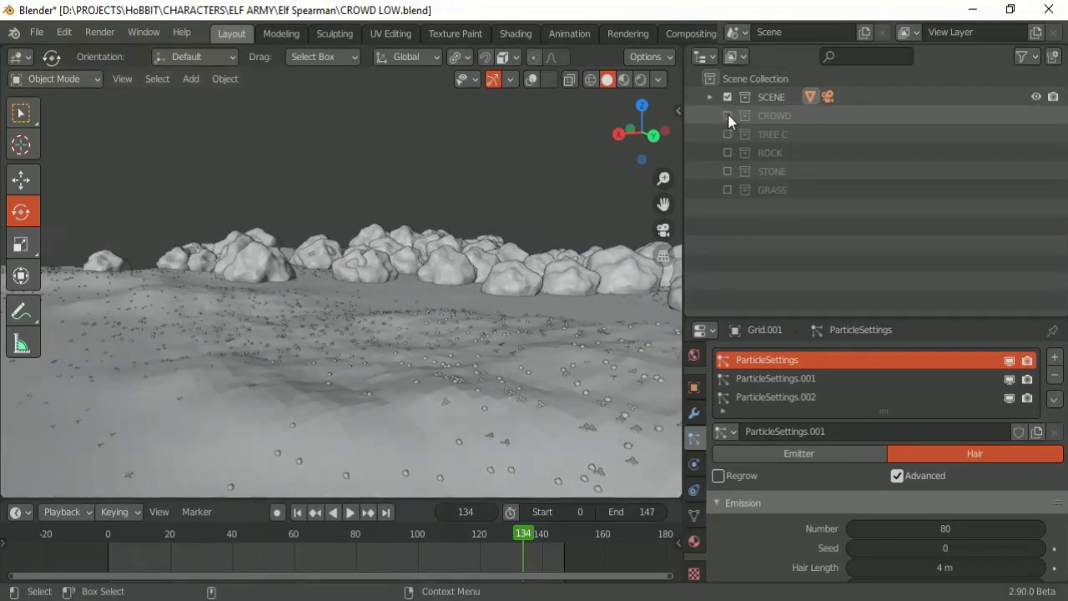
click(727, 115)
click(710, 116)
click(751, 134)
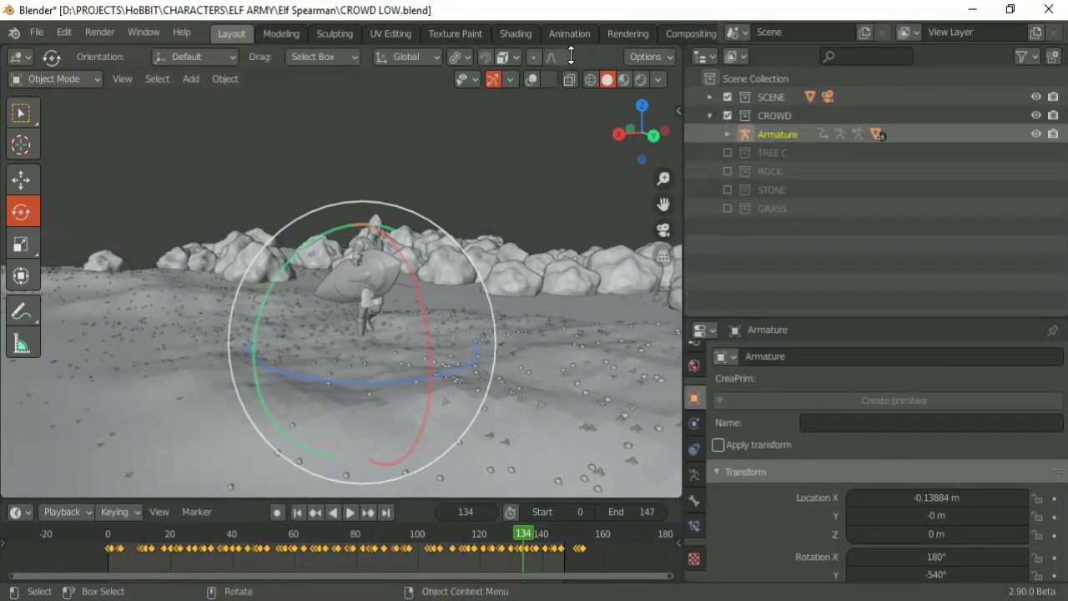
scroll(376, 275, up, 3)
middle_drag(401, 250, 451, 263)
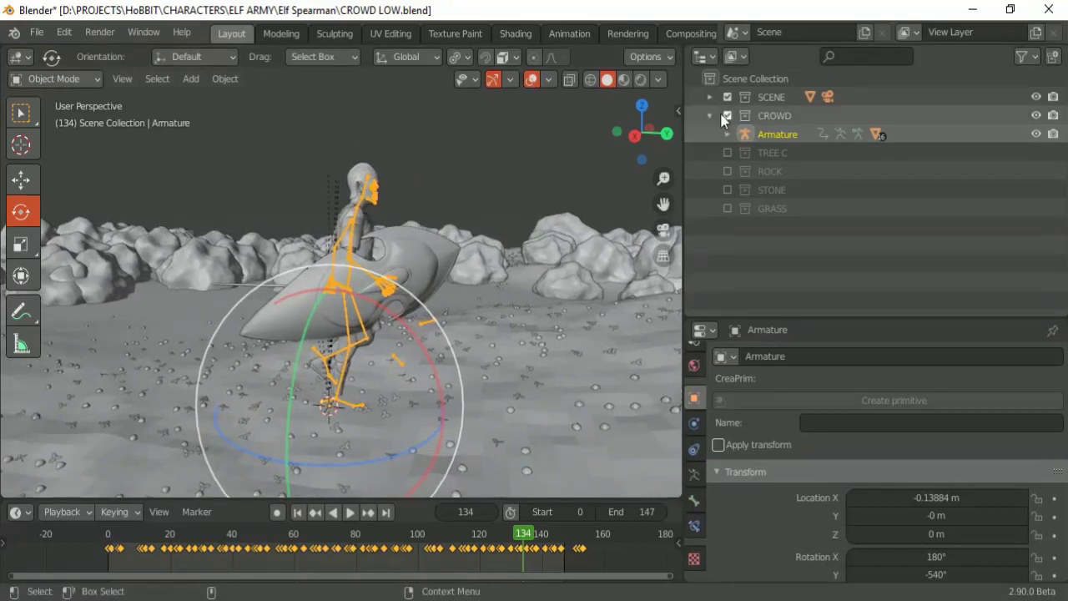
click(1036, 97)
click(172, 191)
key(space)
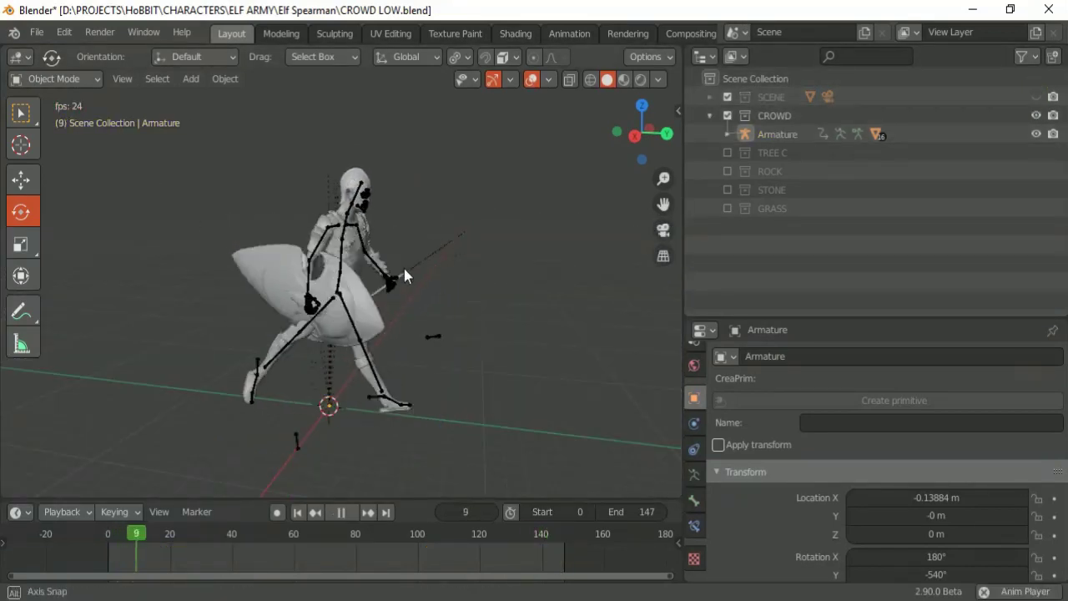
click(624, 79)
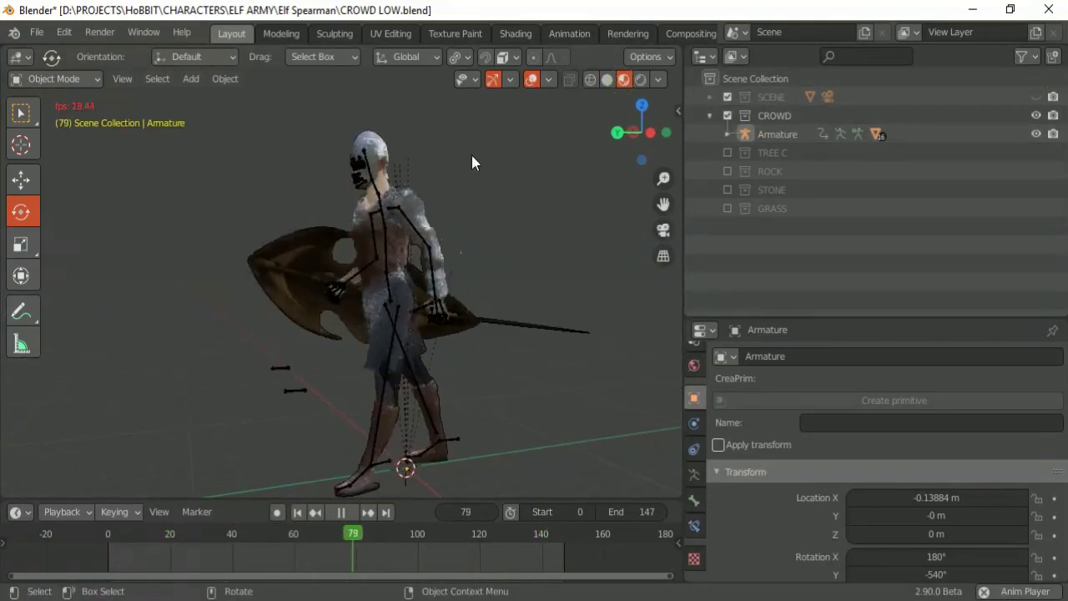
key(space)
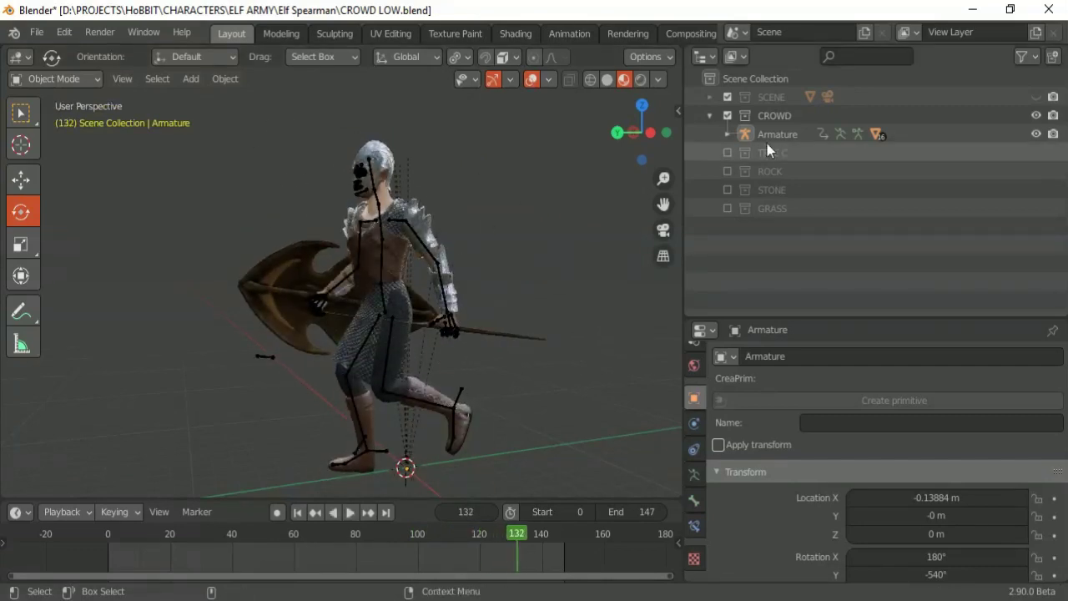
click(711, 116)
click(727, 115)
Unhide the terrain, switch to Solid shading, and add a Grid mesh scaled up over it.
click(1036, 97)
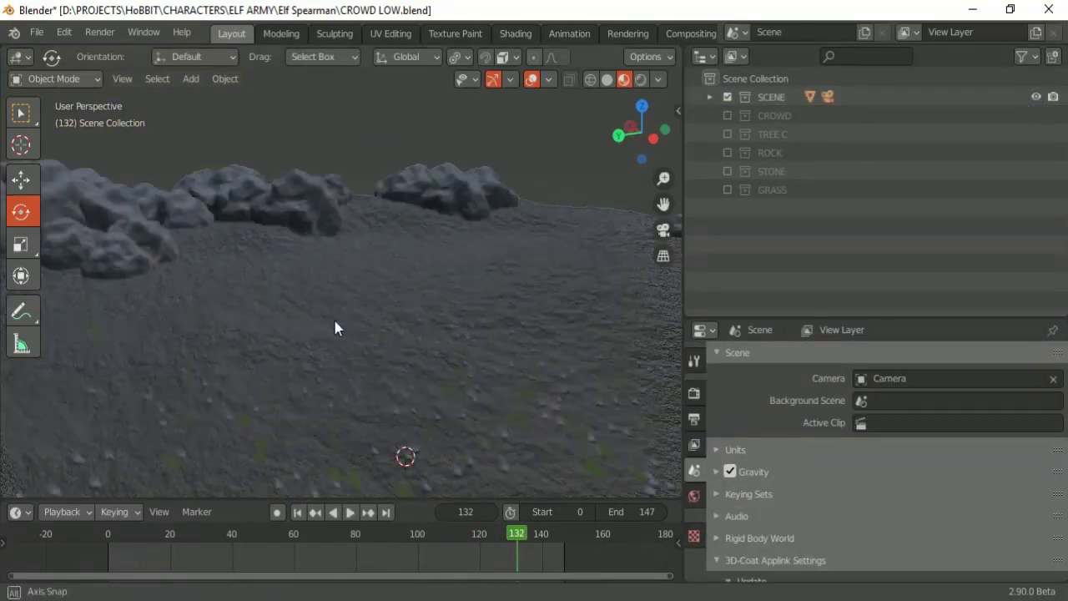
click(607, 79)
middle_drag(277, 297, 277, 309)
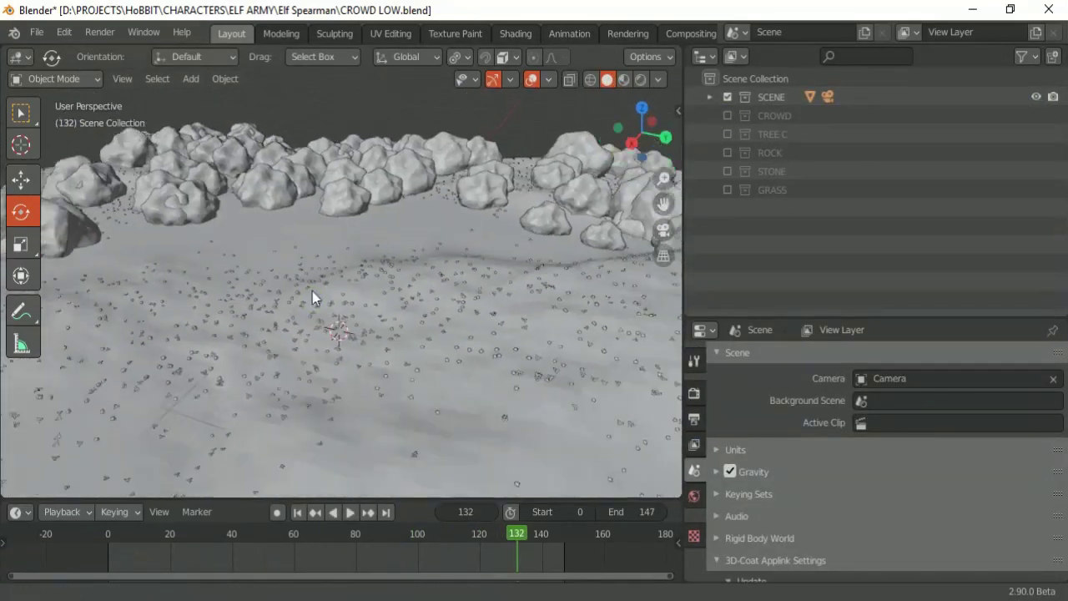
click(195, 79)
mouse_move(225, 99)
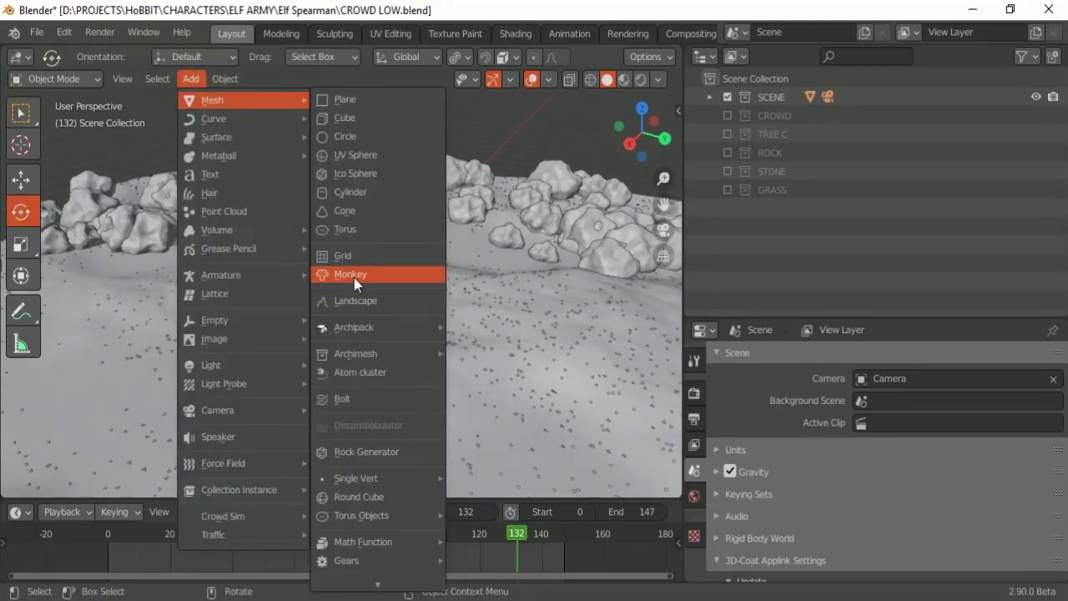
click(348, 256)
click(21, 186)
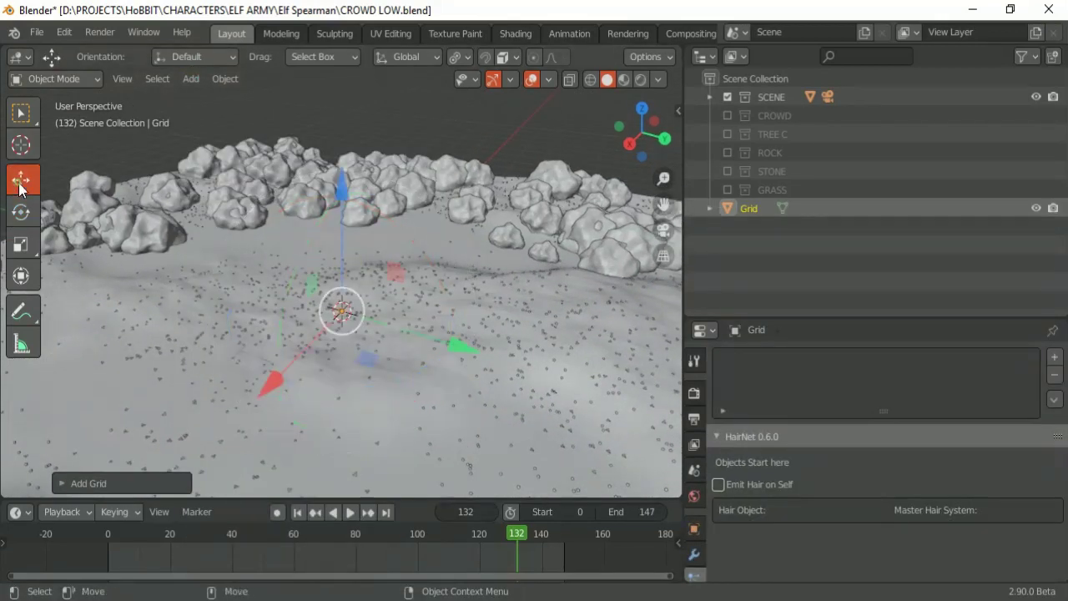
click(25, 240)
drag(338, 339, 343, 435)
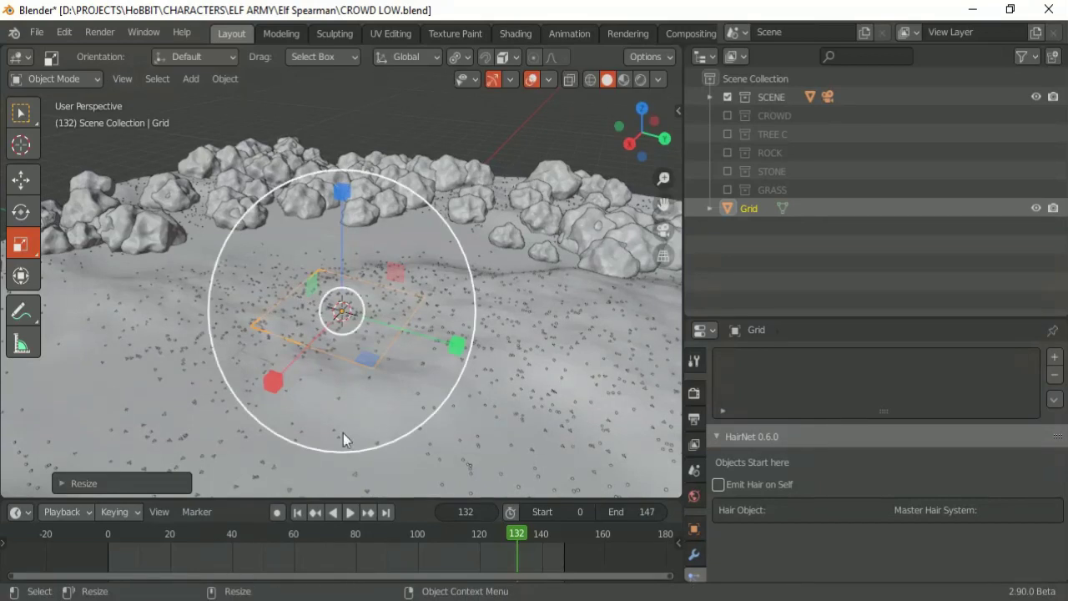
drag(346, 331, 377, 362)
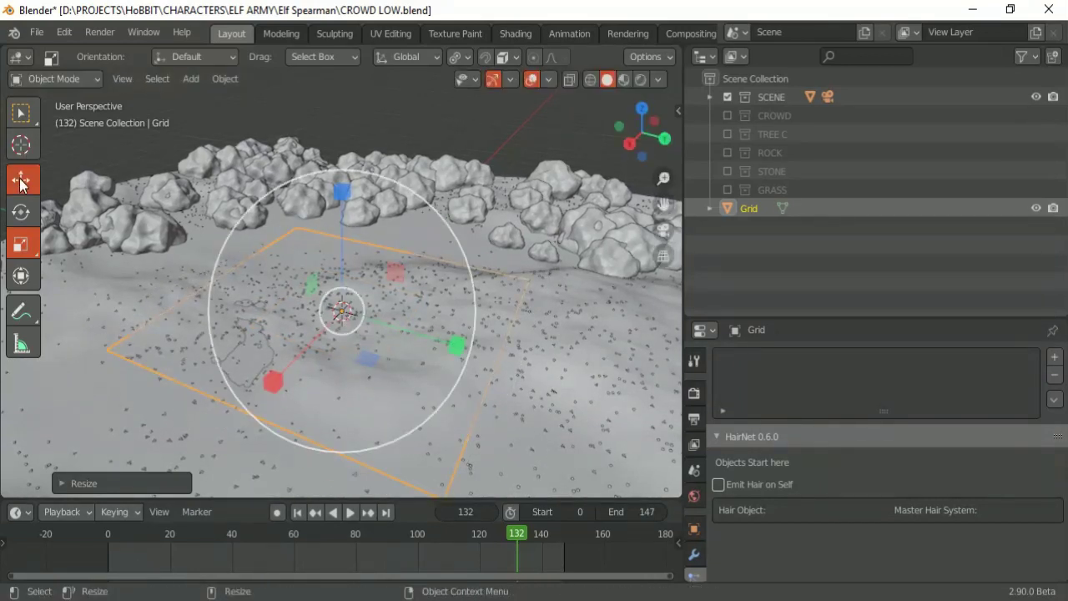
Subdivide the grid's mesh in Edit Mode with 2 cuts, then return to Object Mode.
key(Tab)
key(Tab)
key(Tab)
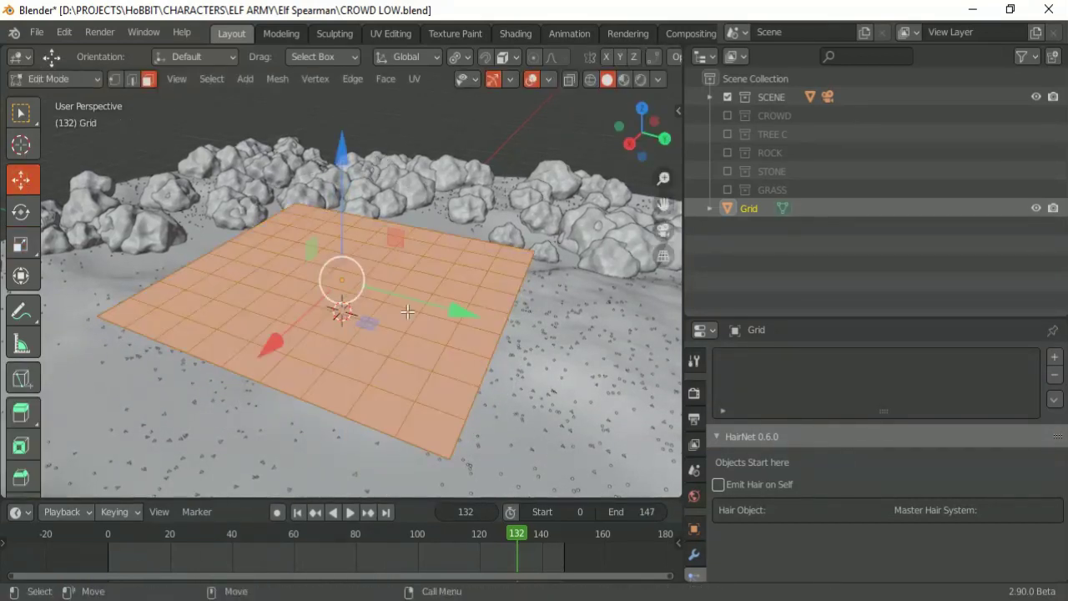
right_click(391, 284)
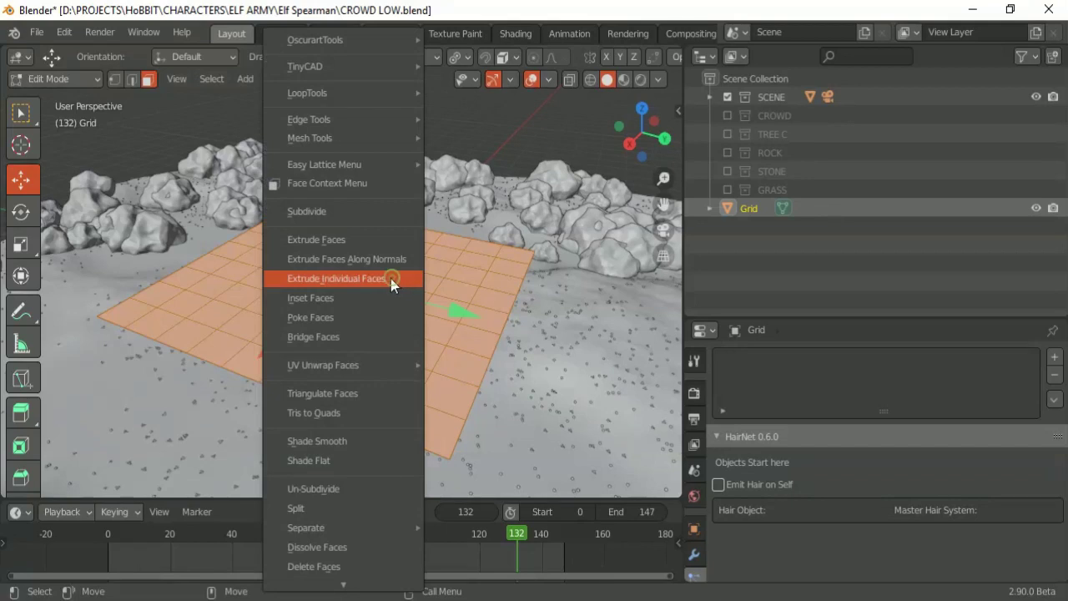
click(314, 213)
click(281, 370)
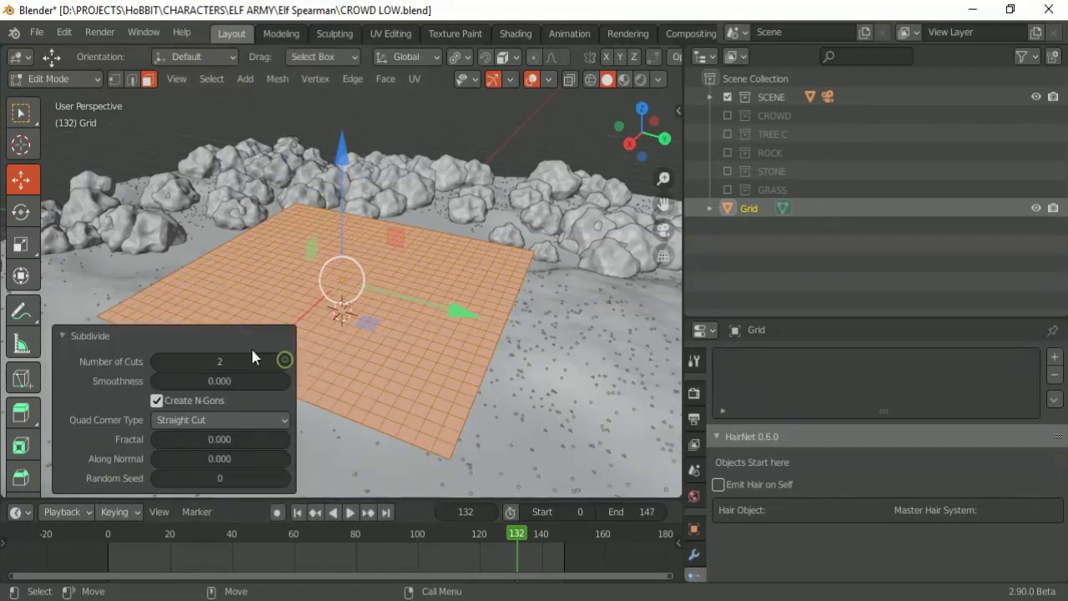
click(250, 338)
key(Tab)
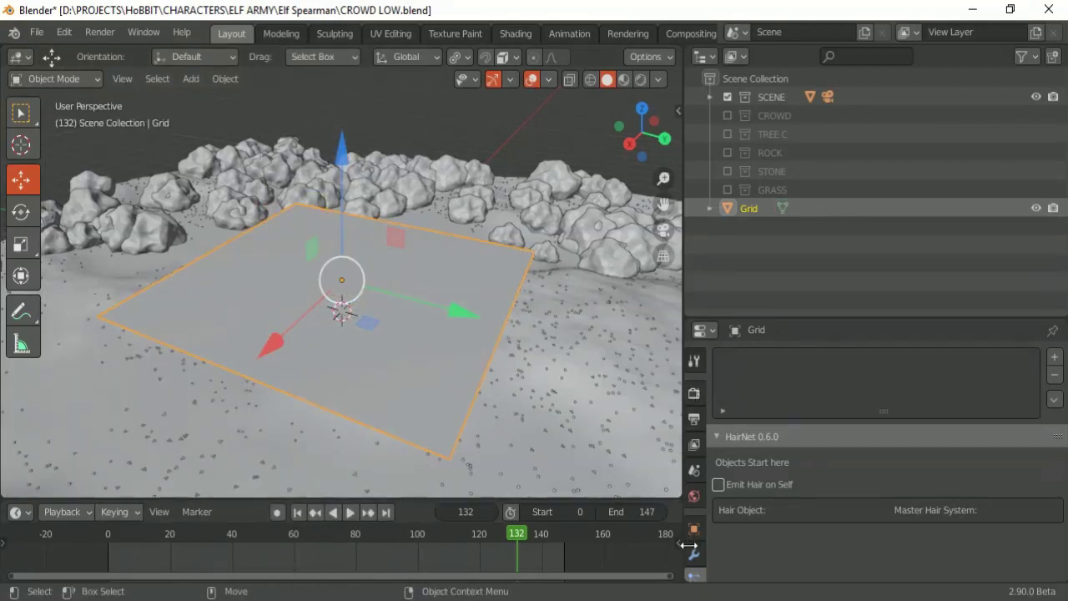
click(694, 554)
click(773, 356)
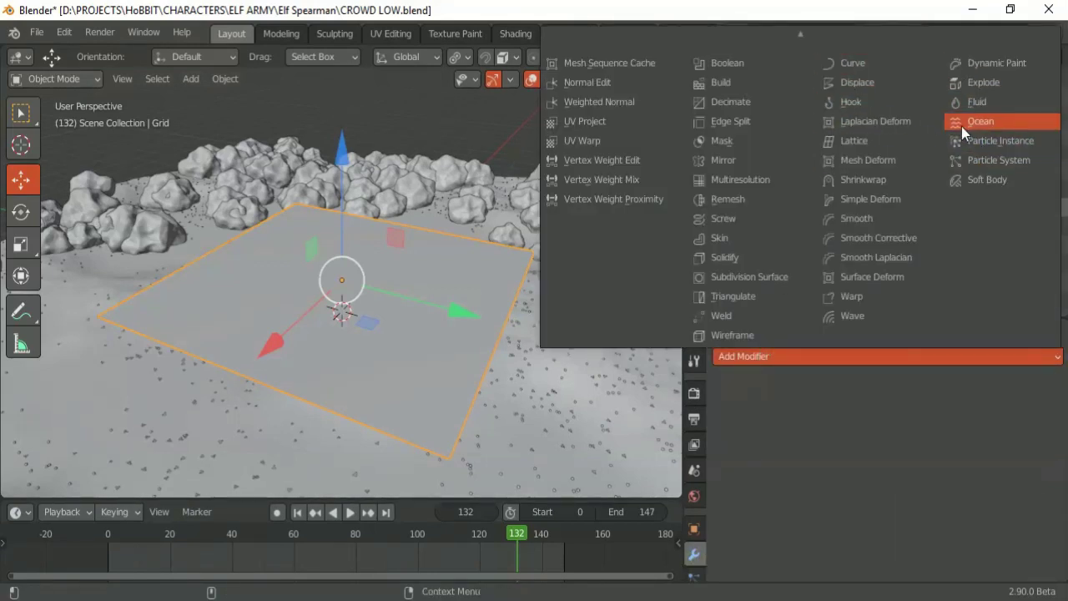
Add a Shrinkwrap modifier to the grid with Grid.001 as its target.
click(883, 180)
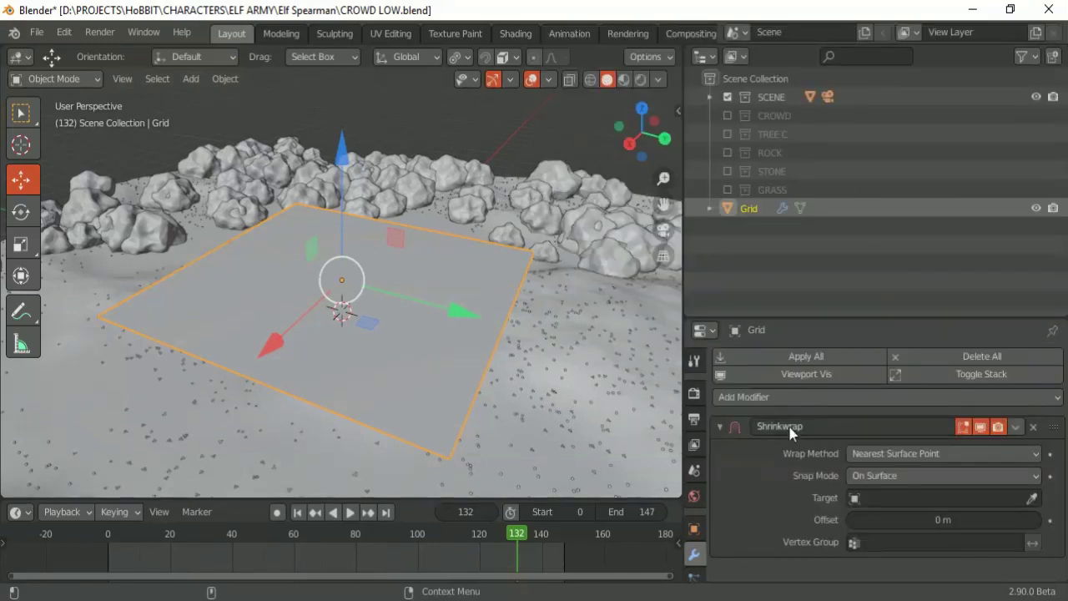
click(1033, 499)
click(587, 292)
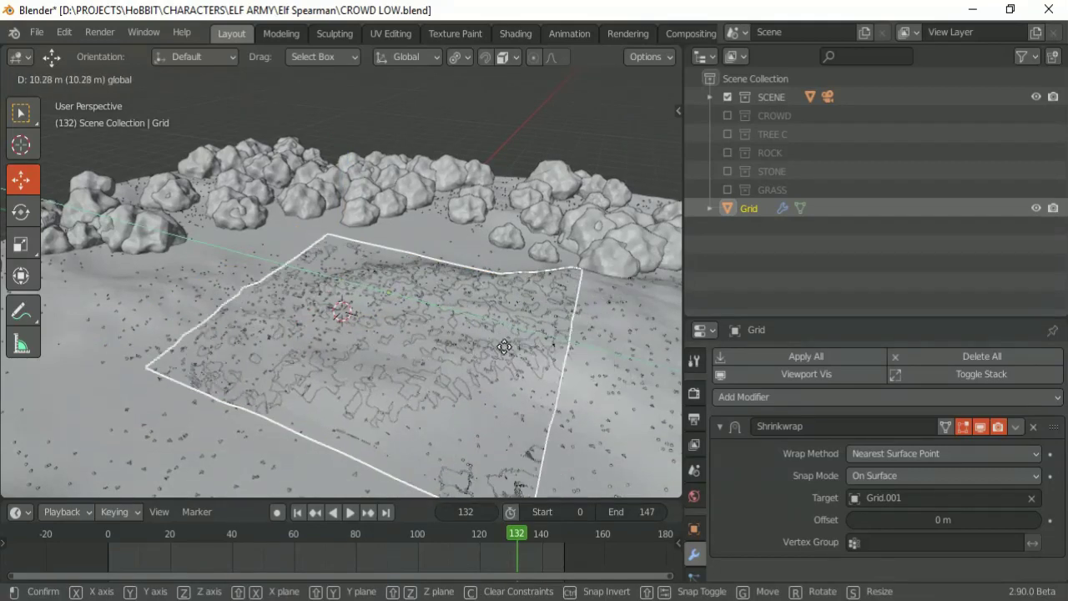
Slide the grid along X and Y across the rocky terrain so it drapes over the ground.
drag(461, 318, 506, 348)
mouse_move(364, 289)
middle_down()
mouse_move(231, 261)
mouse_move(243, 302)
middle_up()
drag(243, 302, 222, 310)
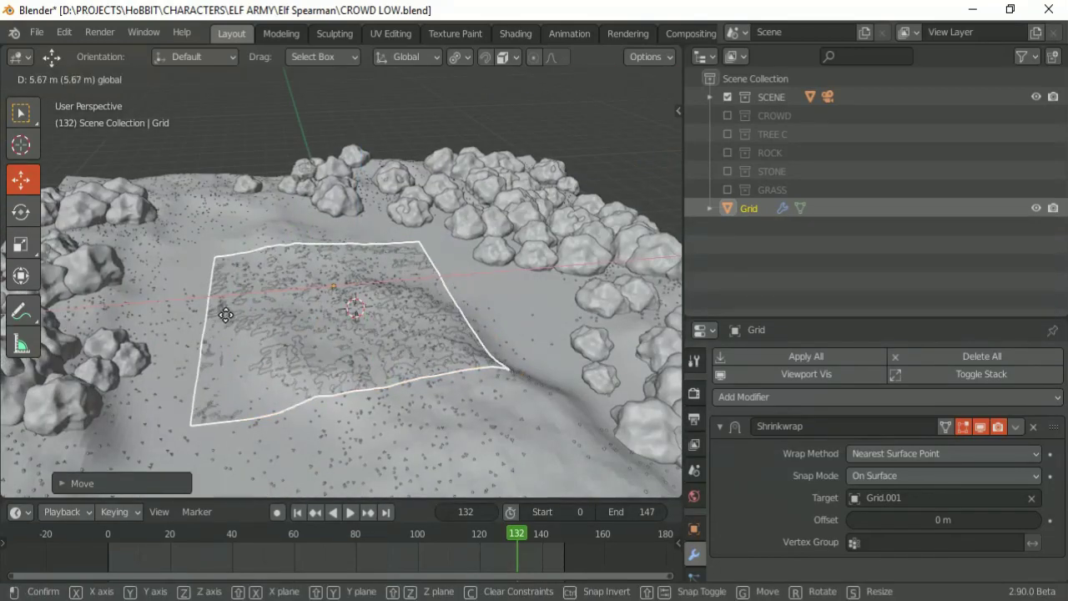
middle_drag(222, 310, 335, 279)
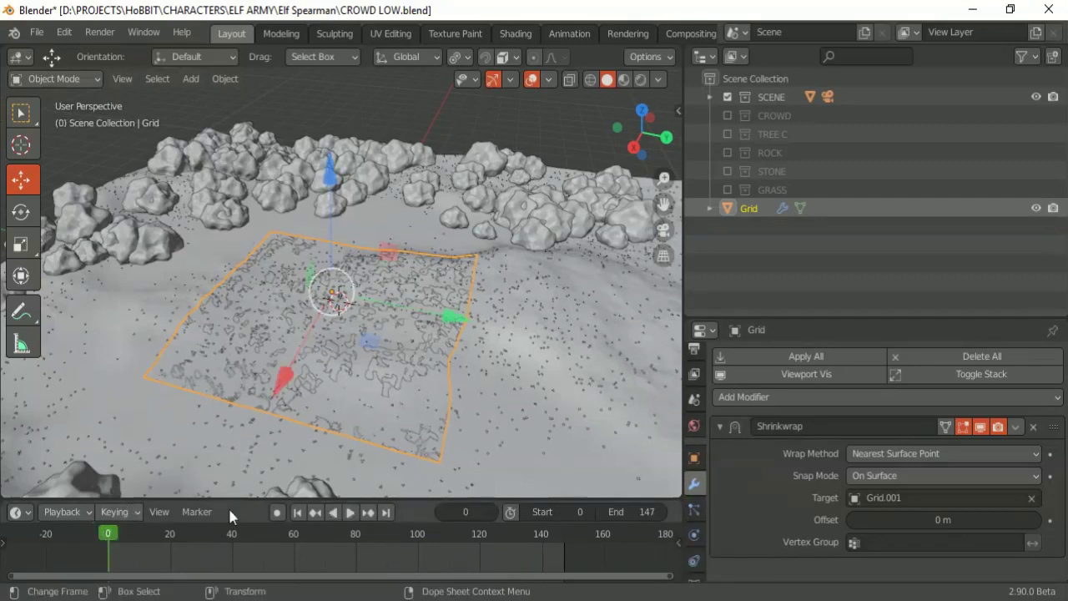
drag(455, 313, 431, 322)
middle_drag(432, 322, 334, 276)
drag(222, 350, 202, 367)
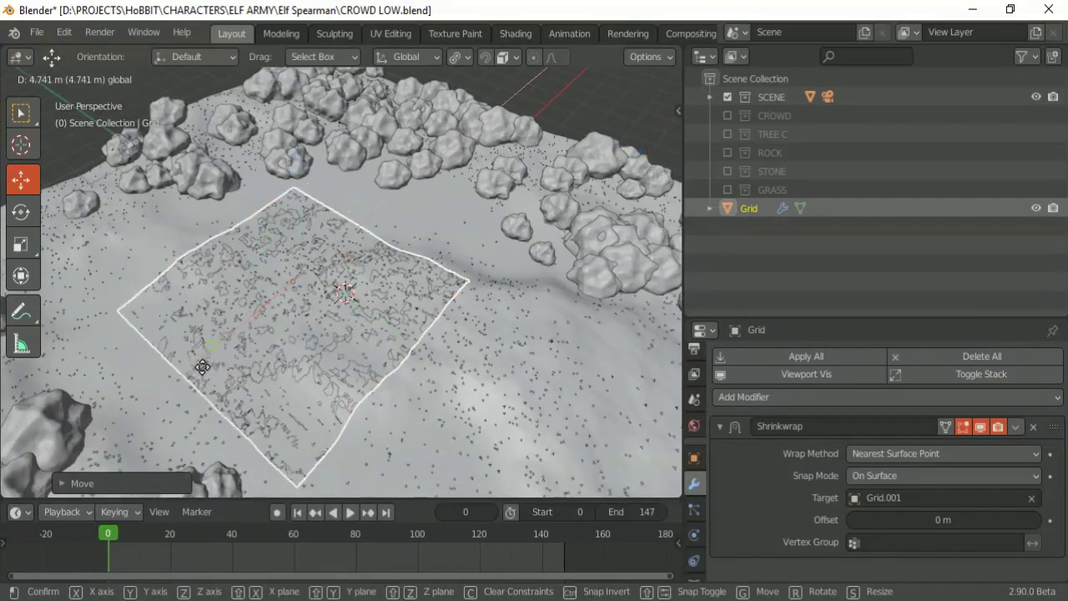
click(202, 368)
middle_drag(202, 367, 275, 317)
click(115, 512)
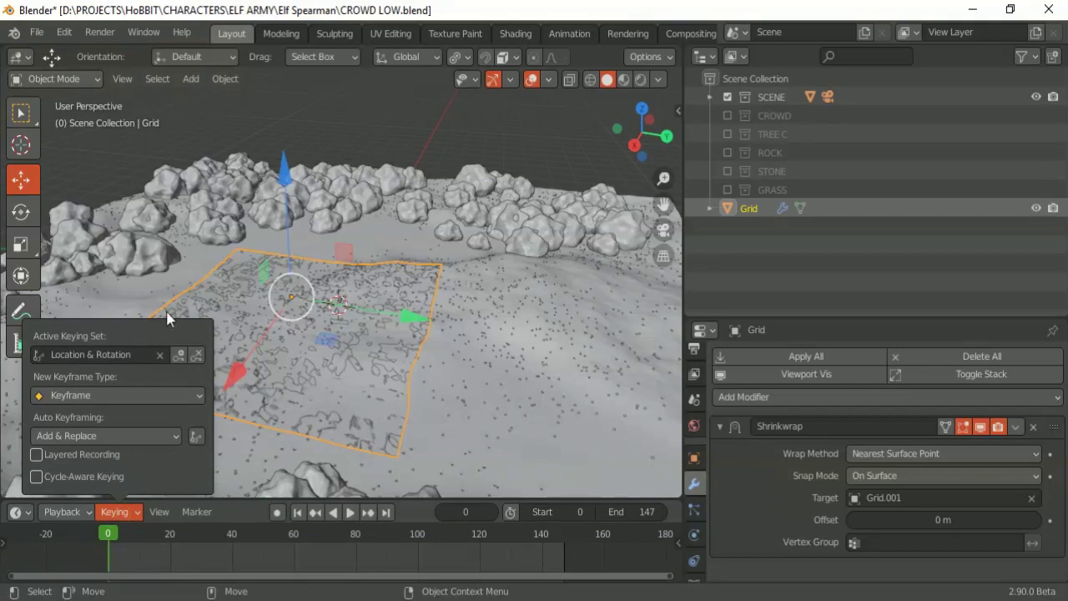
Keyframe the Grid's location and rotation at frame 0, then move it across the terrain at frame 147.
click(182, 356)
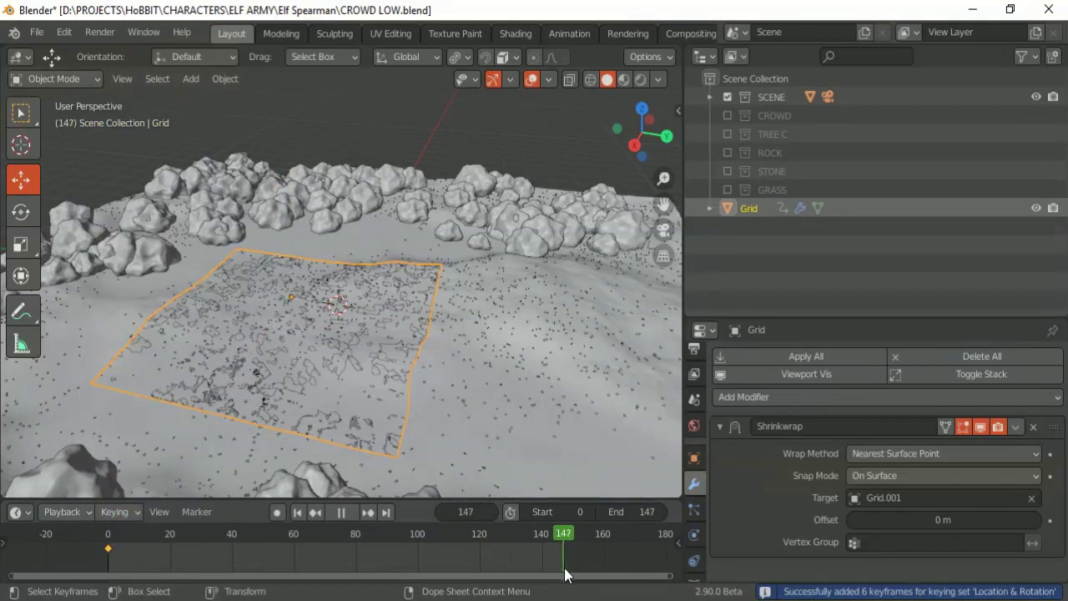
key(space)
shift+middle_drag(484, 242, 416, 226)
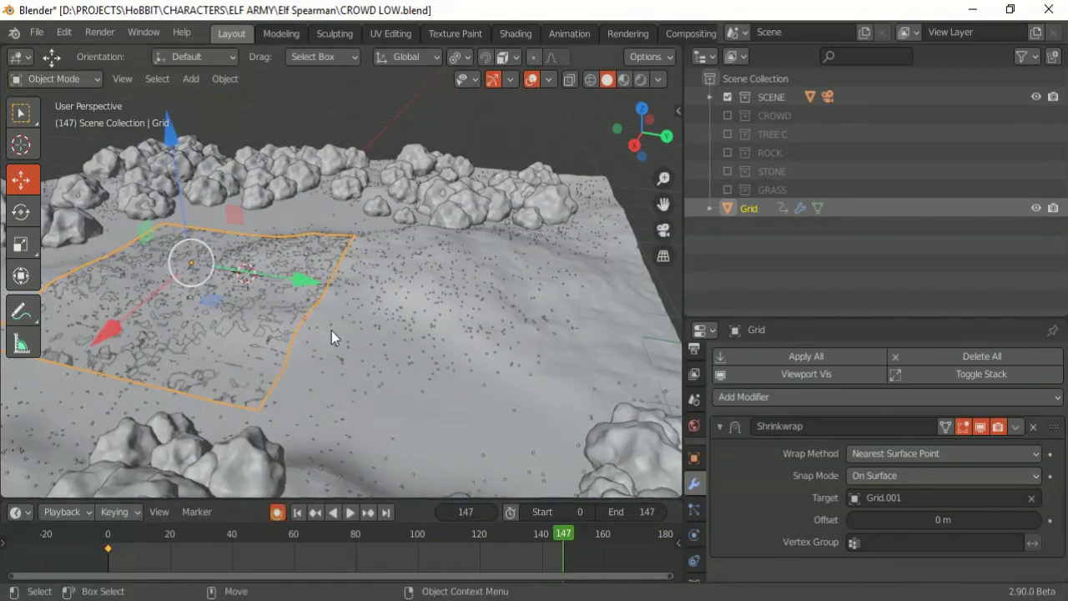
key(g)
click(488, 356)
Set the Grid's keyframes to Automatic handles and play back the motion.
click(111, 549)
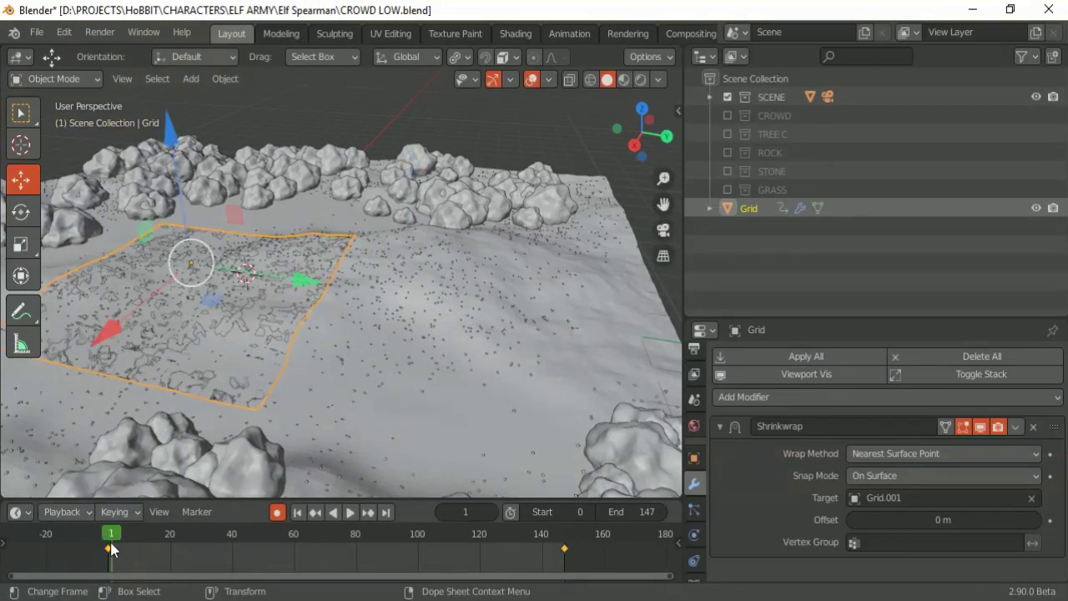
right_click(111, 548)
mouse_move(88, 433)
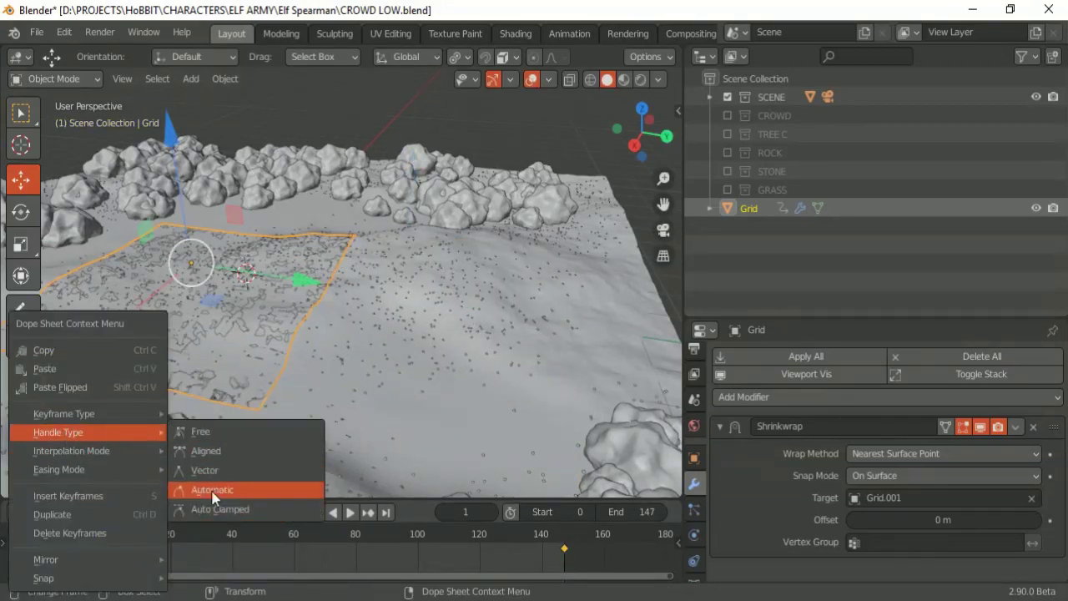
click(213, 499)
key(space)
key(space)
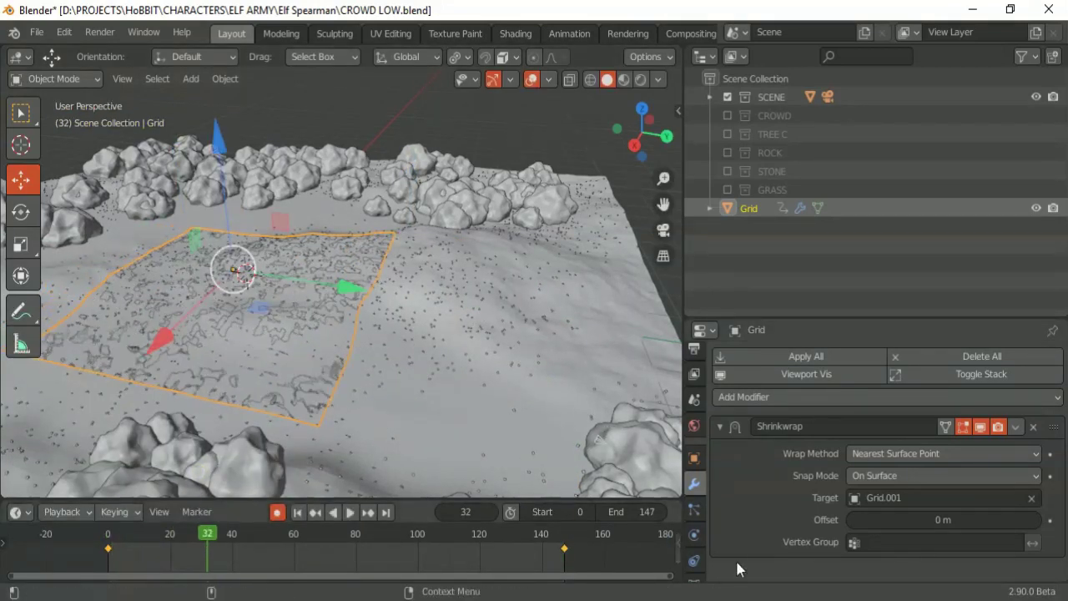
key(ctrl+Tab)
Add a Hair particle system with 50 particles to the Grid.
click(1054, 357)
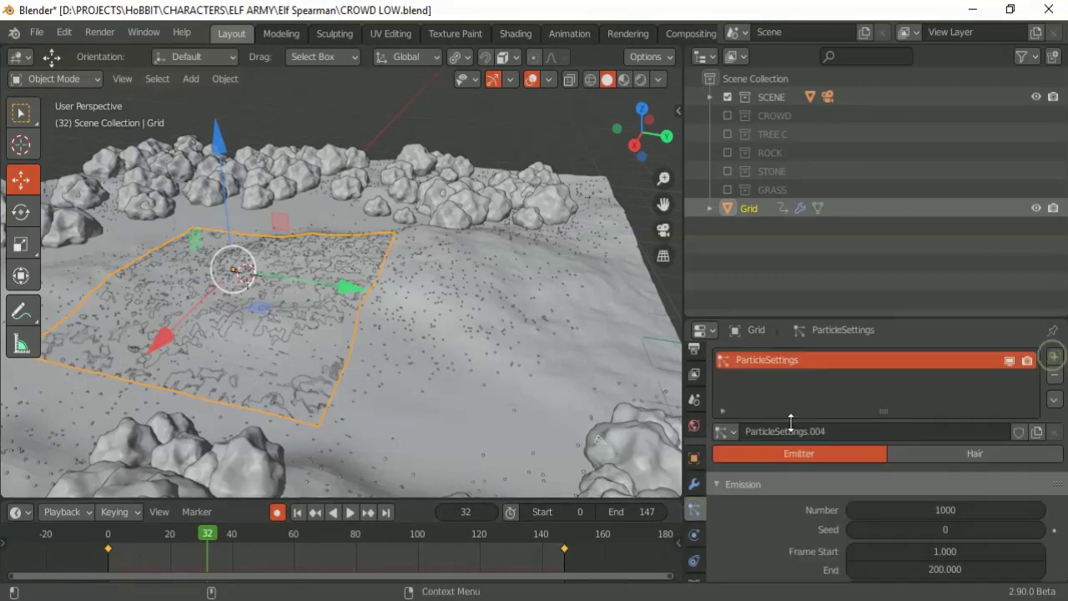
scroll(848, 519, down, 3)
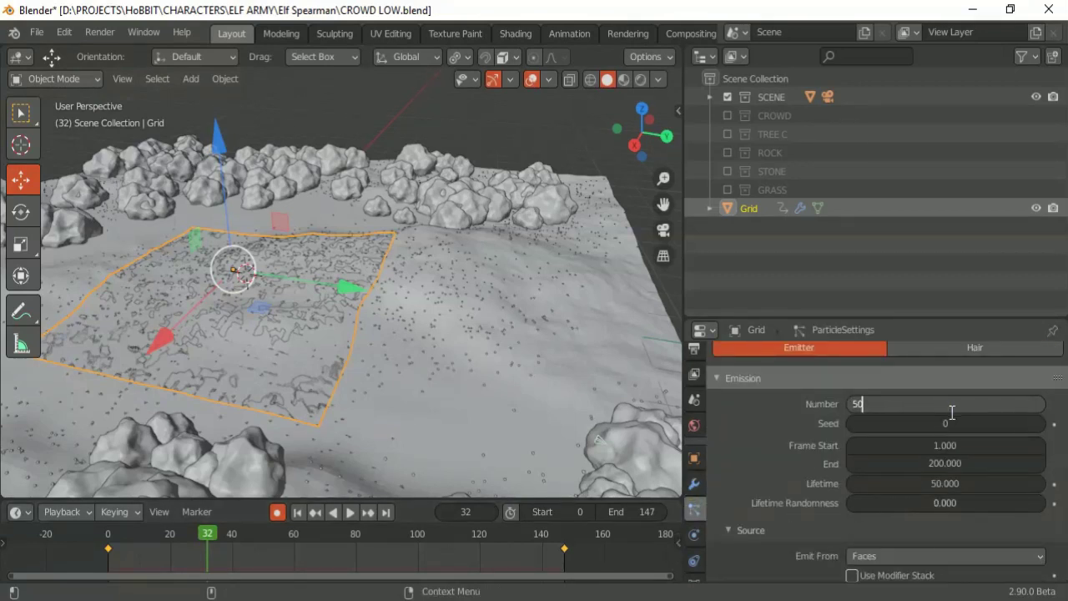
click(949, 349)
drag(150, 539, 213, 534)
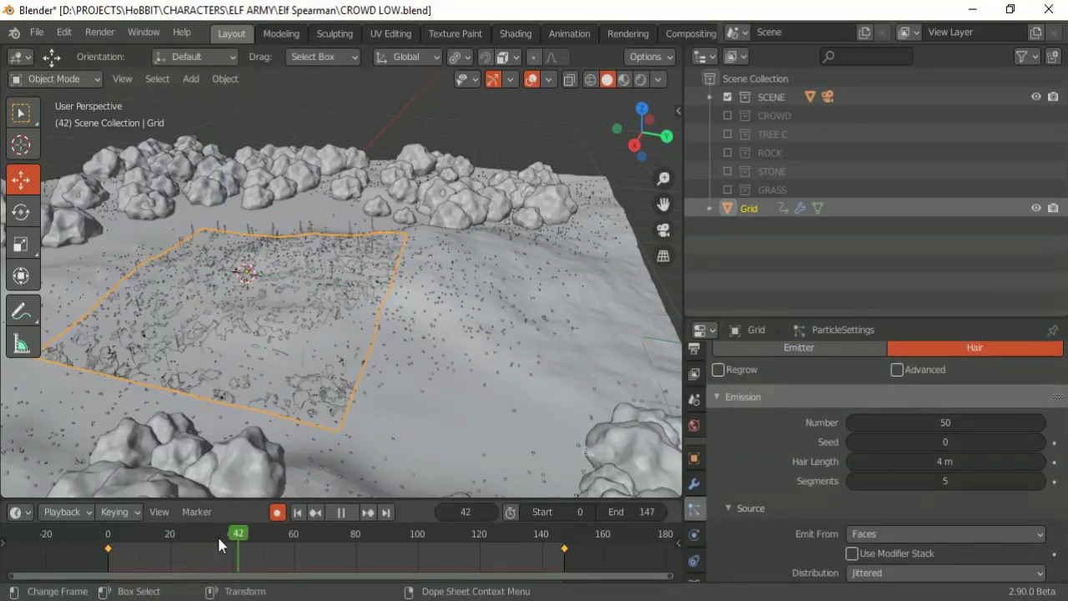
scroll(809, 431, down, 9)
Render the hair particles as the whole CROWD collection at scale 0.29, with viewport overlays hidden.
click(876, 408)
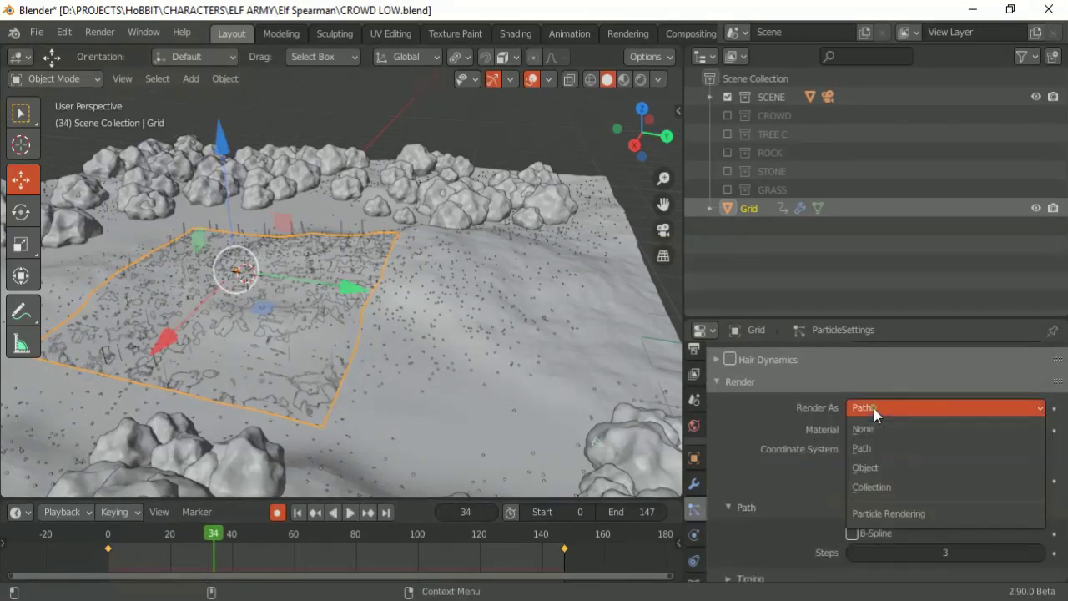
click(873, 486)
click(872, 535)
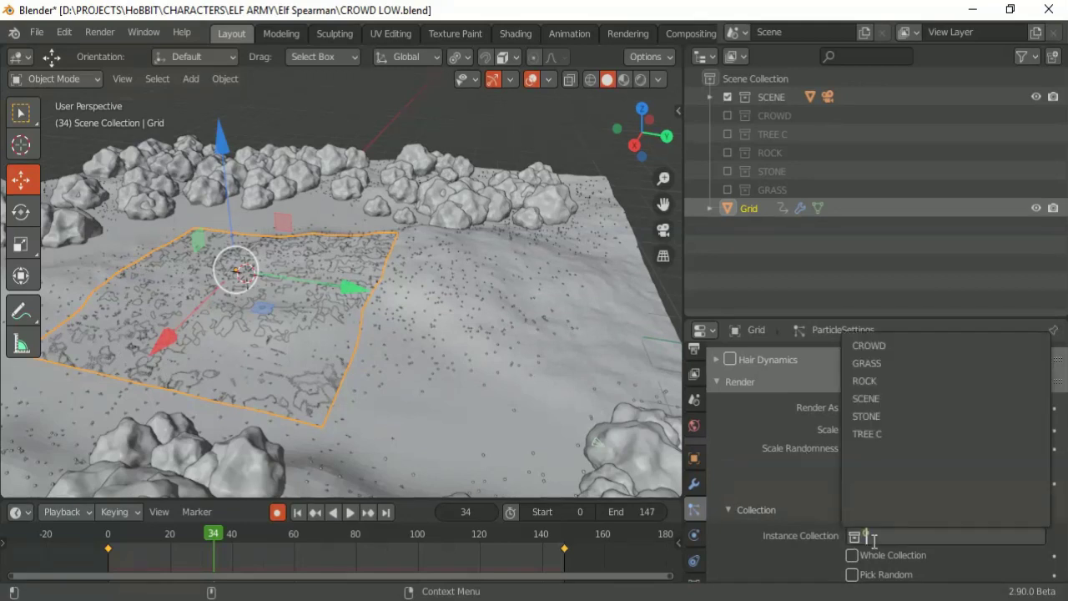
click(878, 346)
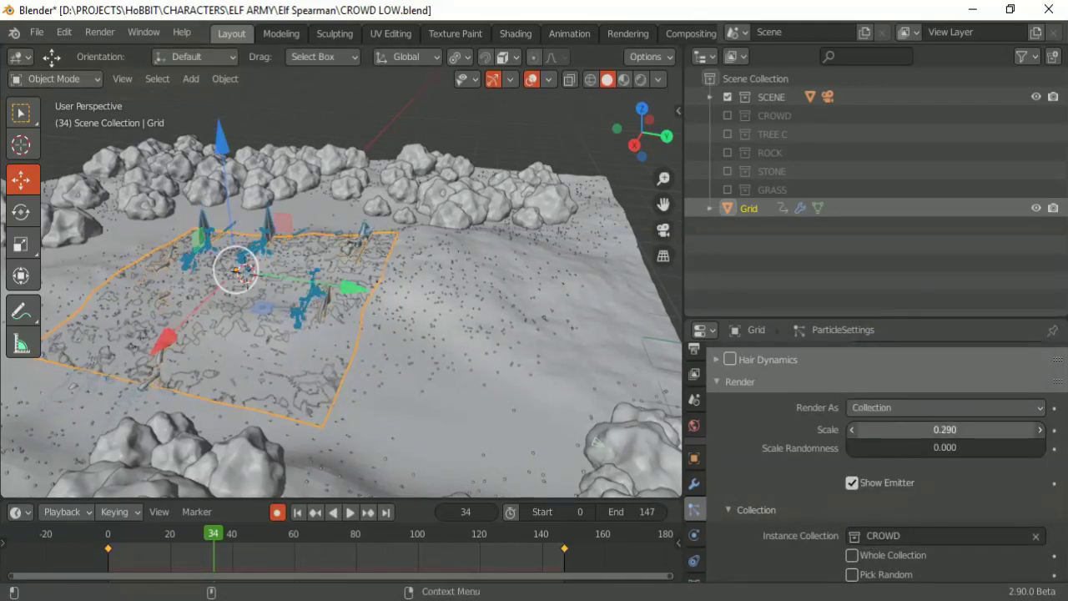
scroll(785, 500, down, 3)
click(851, 449)
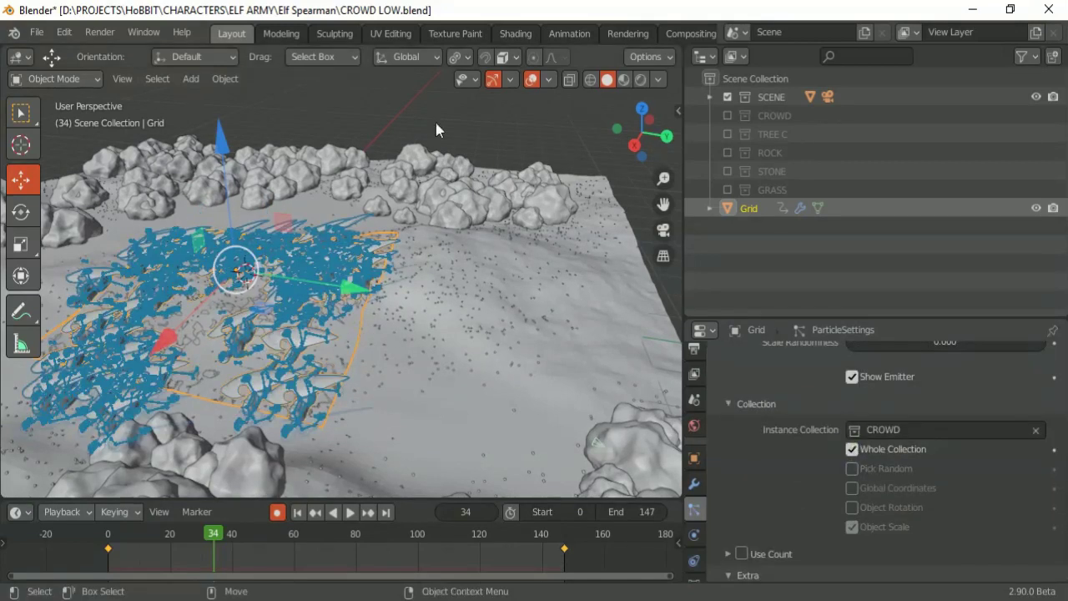
click(535, 81)
middle_drag(348, 234, 315, 210)
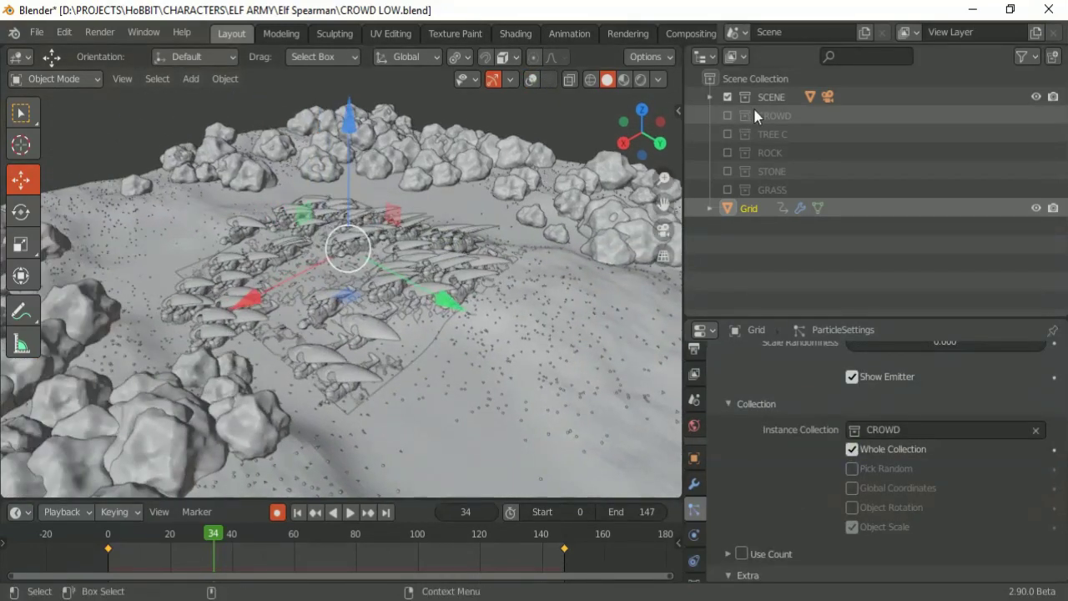
Include and expand the CROWD collection, select its Armature, and restore overlays in Object Mode.
click(727, 115)
click(711, 116)
click(776, 134)
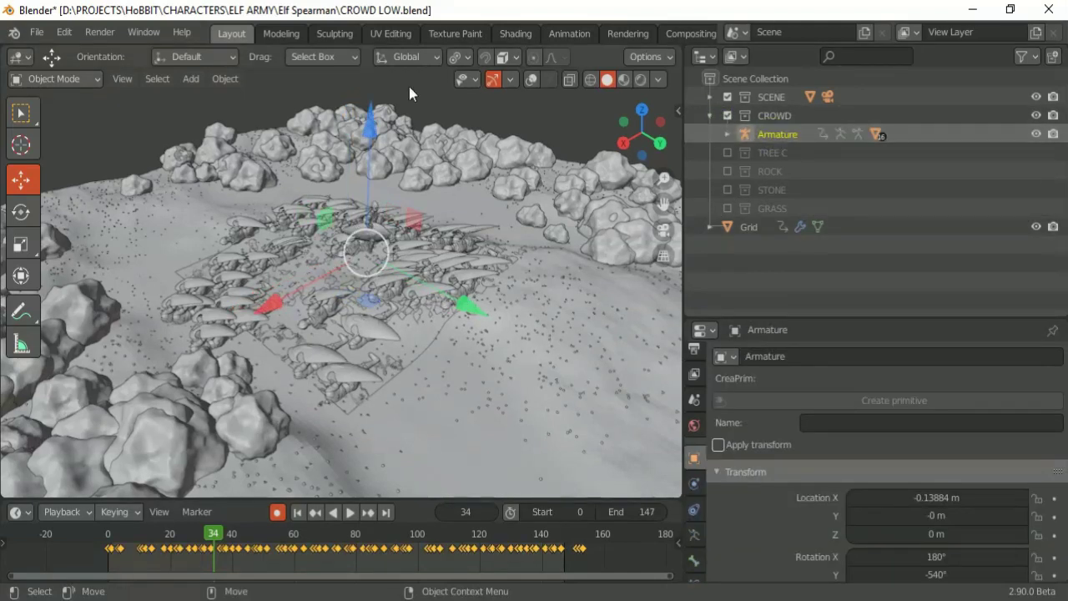
click(532, 80)
click(71, 142)
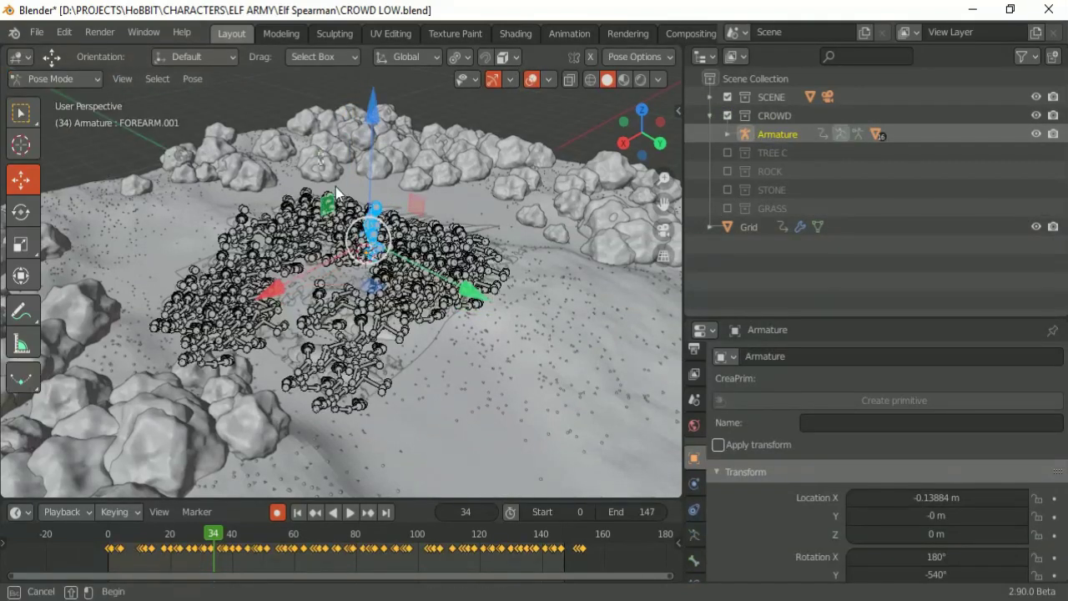
click(229, 224)
click(311, 214)
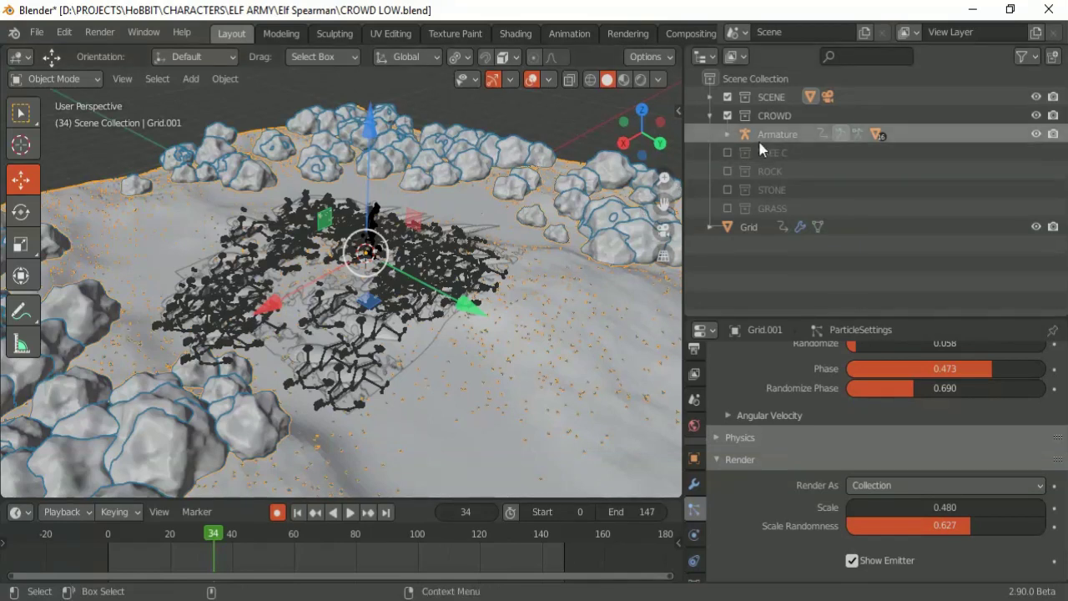
key(ctrl+Tab)
key(ctrl+Tab)
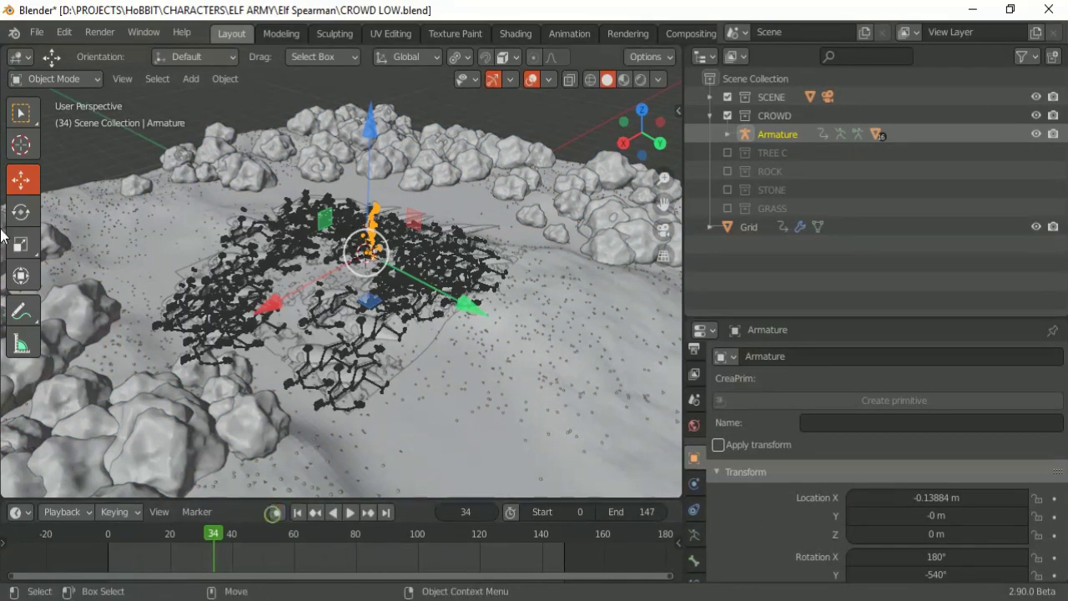
Rotate the spearman armature around Y with the Rotate tool, cancelling a stray Z rotation.
click(21, 211)
middle_drag(250, 234, 346, 222)
scroll(361, 184, up, 2)
drag(360, 184, 354, 251)
drag(469, 327, 434, 317)
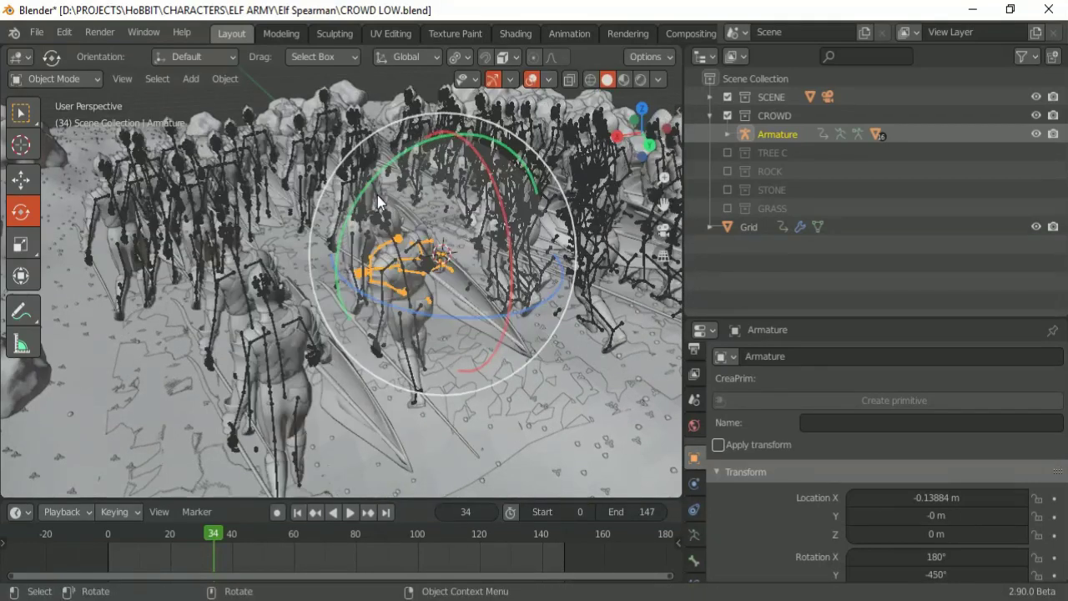
drag(377, 195, 380, 205)
right_click(399, 294)
Rotate the armature to X ≈ 0° so the elves stand upright, then play the march without overlays.
drag(508, 255, 89, 255)
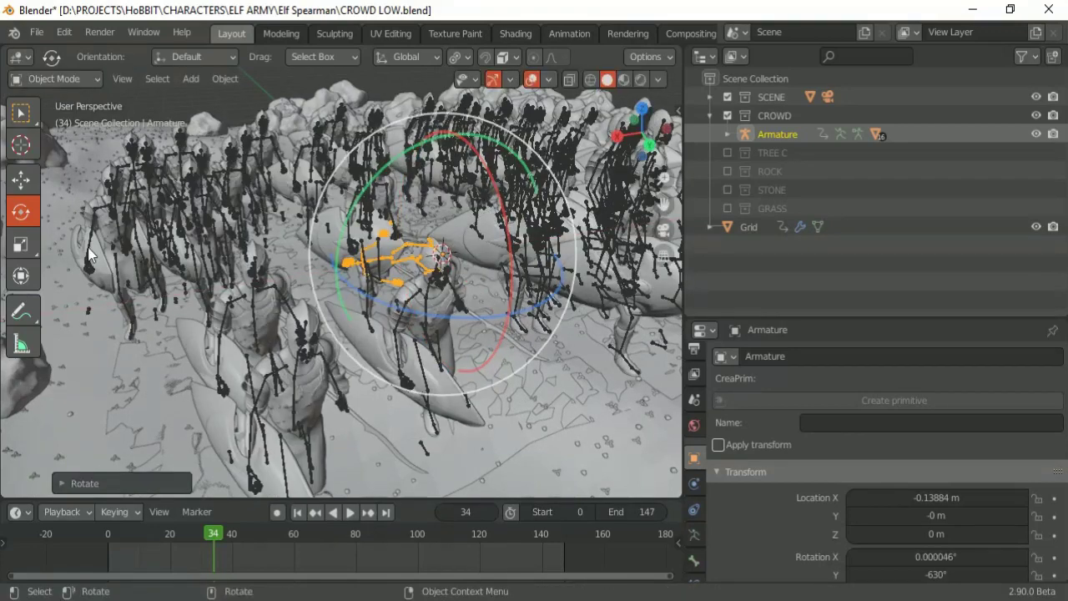
scroll(140, 297, down, 5)
middle_drag(141, 297, 250, 209)
click(531, 80)
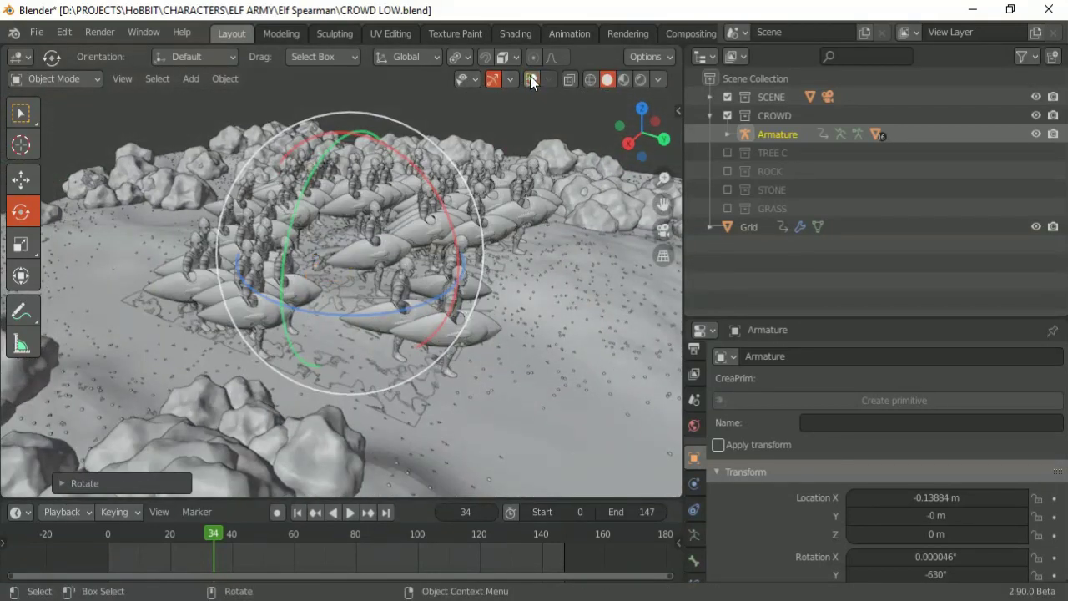
key(space)
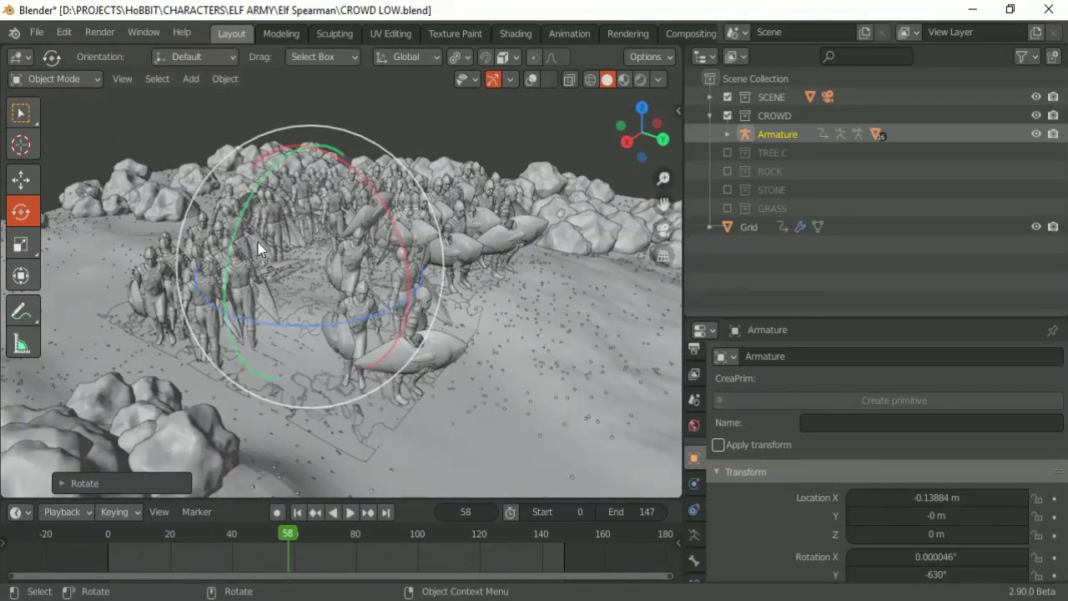
Select the Grid and enable Advanced options in its hair particle settings.
click(342, 450)
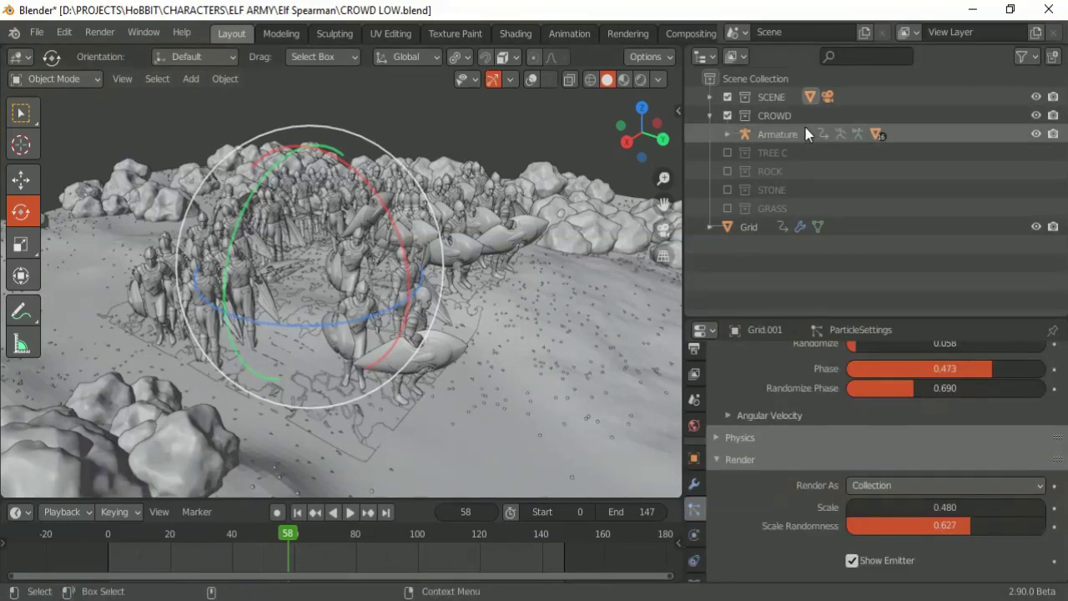
click(749, 227)
scroll(737, 492, down, 5)
scroll(804, 430, down, 3)
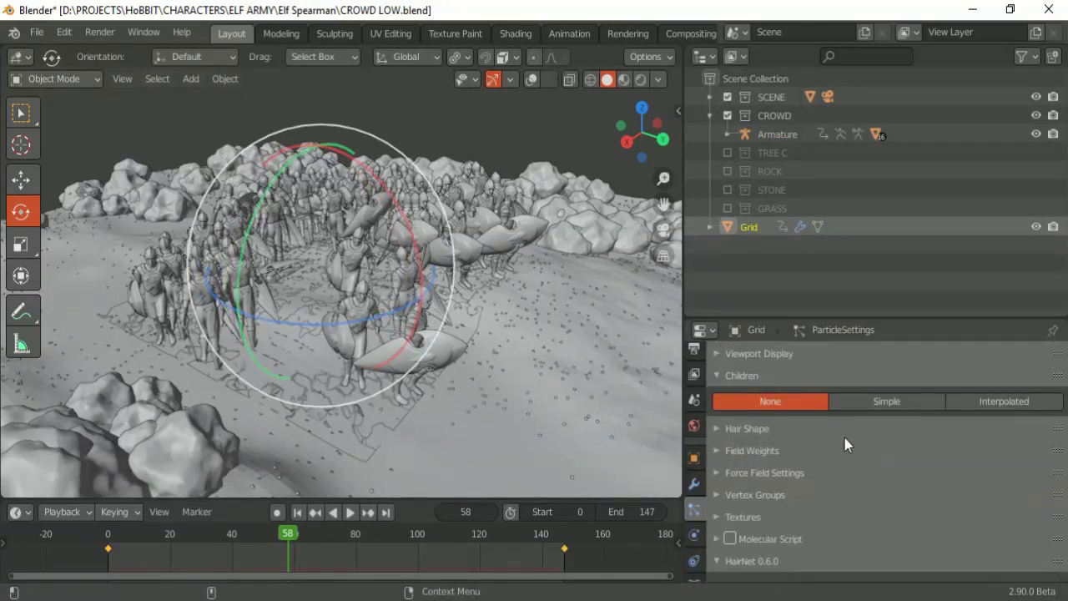
scroll(835, 417, up, 5)
scroll(814, 418, up, 5)
scroll(802, 456, down, 3)
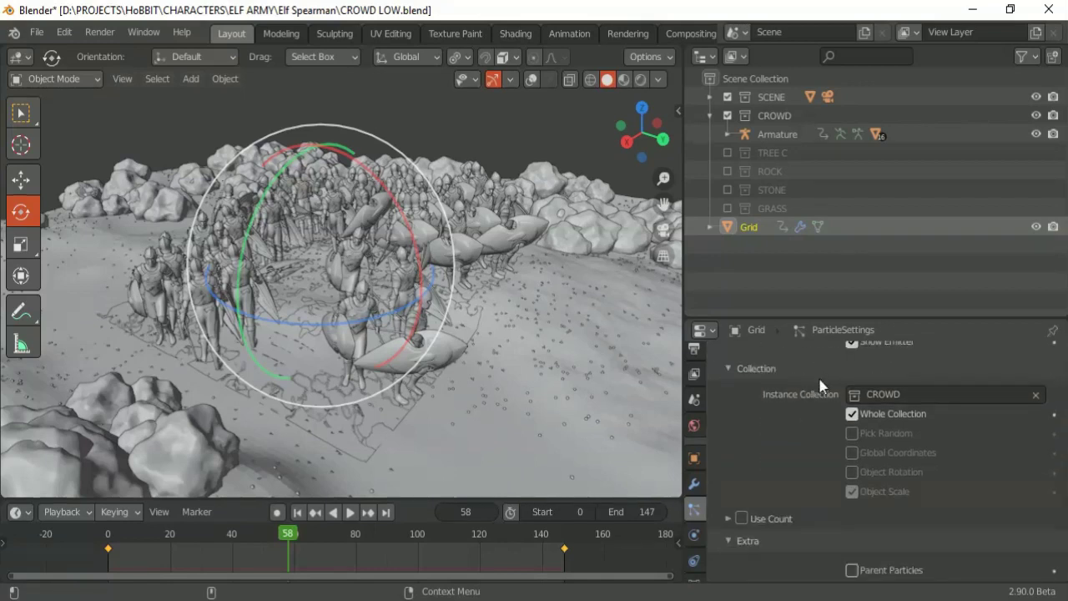
scroll(835, 376, up, 4)
scroll(877, 372, up, 10)
click(896, 405)
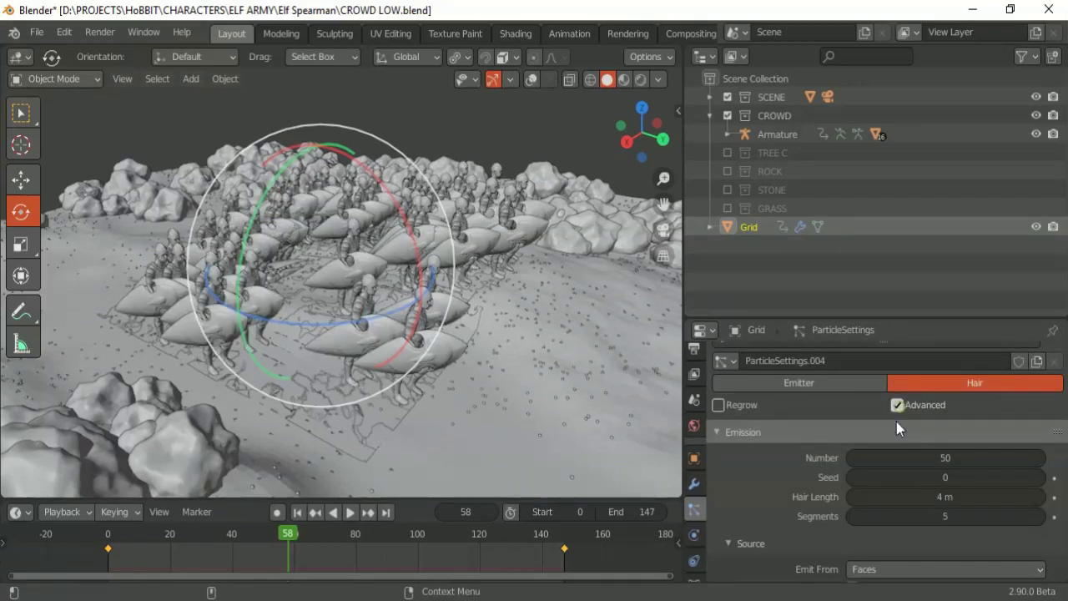
scroll(803, 468, down, 4)
click(728, 402)
click(728, 401)
Enable particle Rotation with Orientation Axis set to Object Z, then select the Armature.
scroll(755, 457, down, 2)
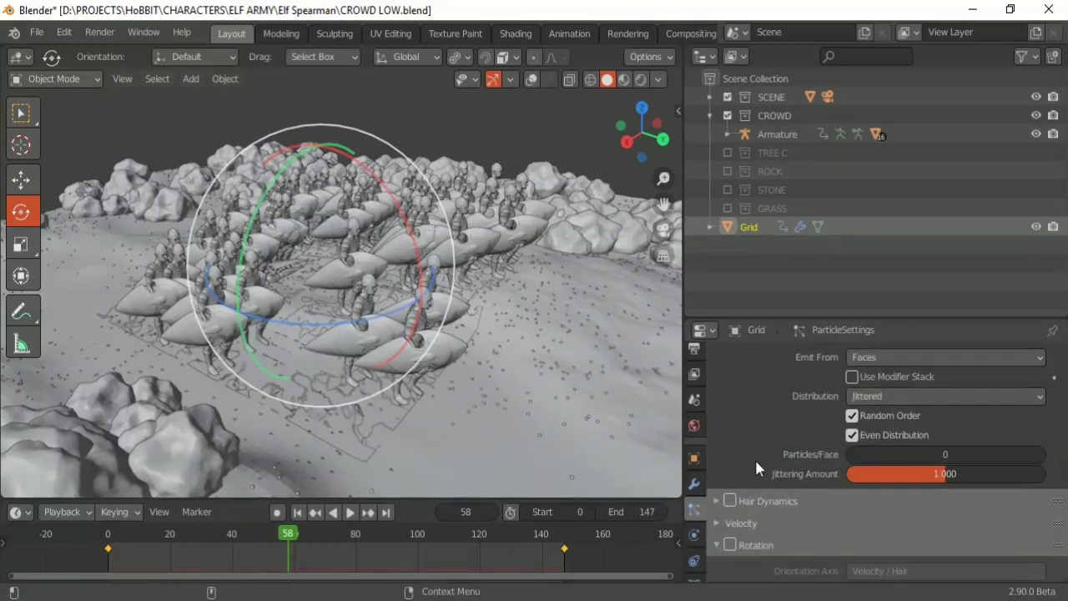
scroll(776, 420, down, 3)
click(729, 439)
scroll(751, 459, down, 4)
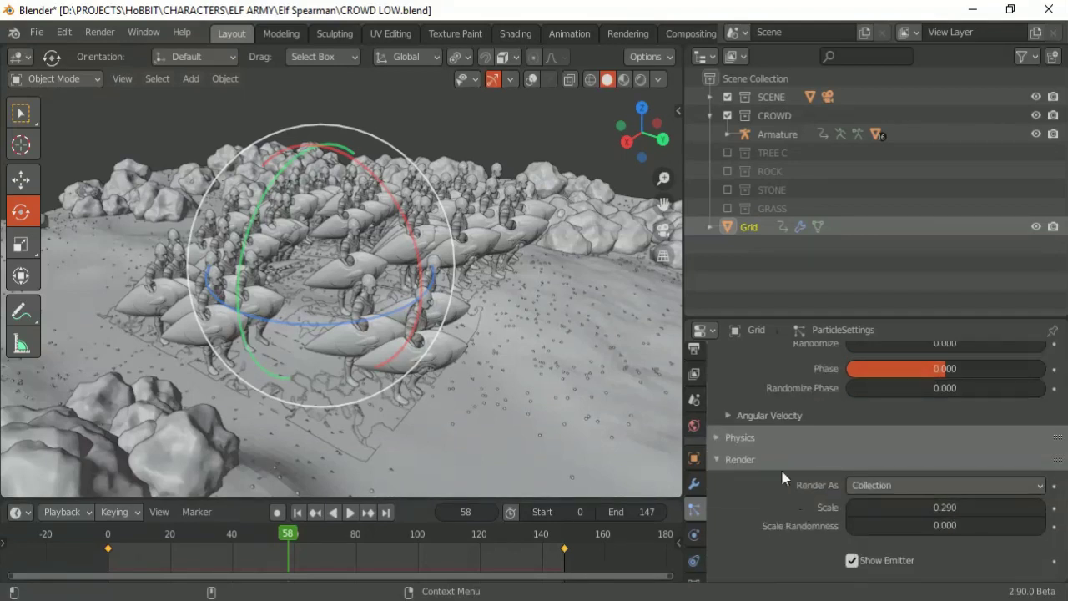
scroll(757, 435, up, 3)
click(874, 433)
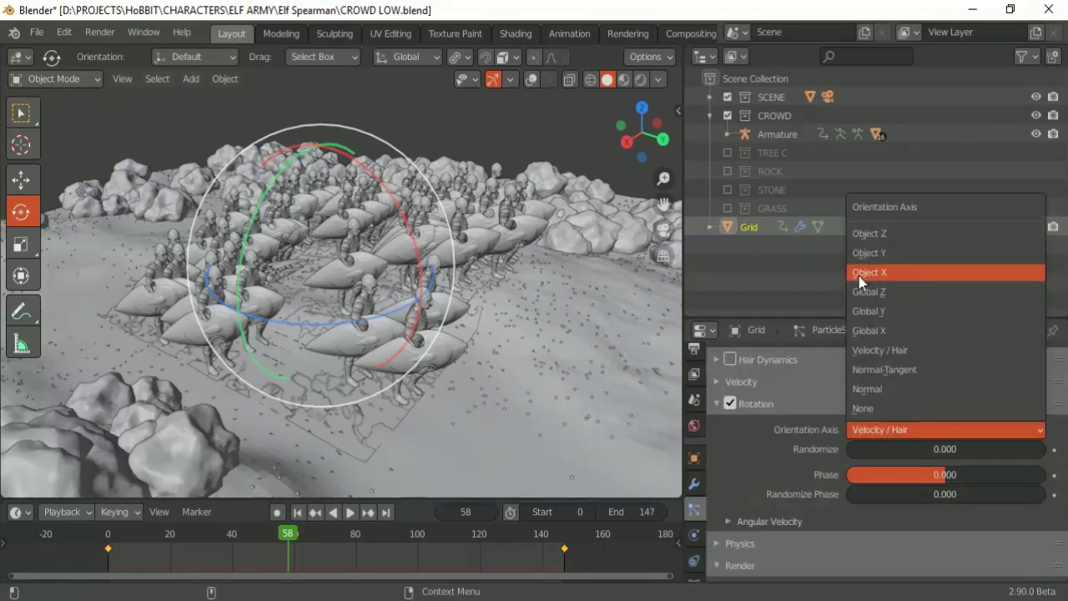
click(870, 233)
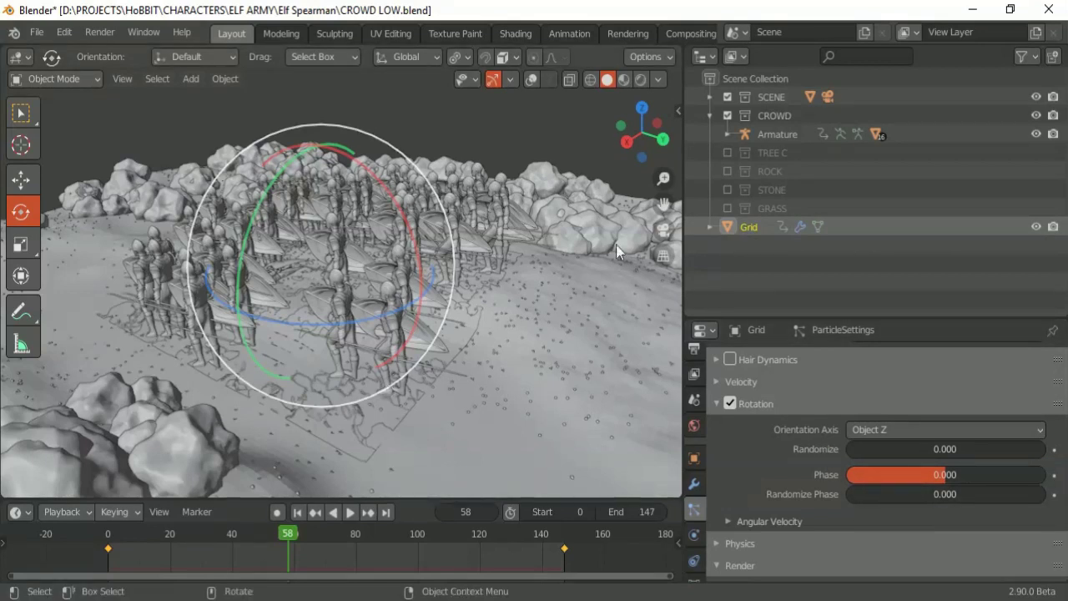
click(769, 138)
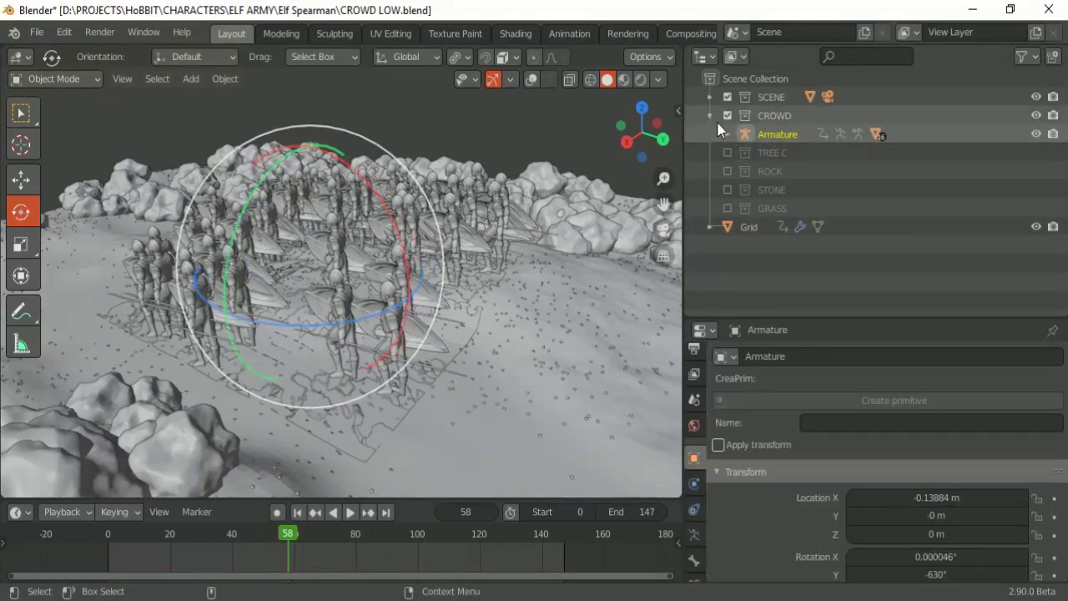
Flip the Armature to X 180° and play the march from a lower angle with overlays hidden.
drag(380, 186, 397, 236)
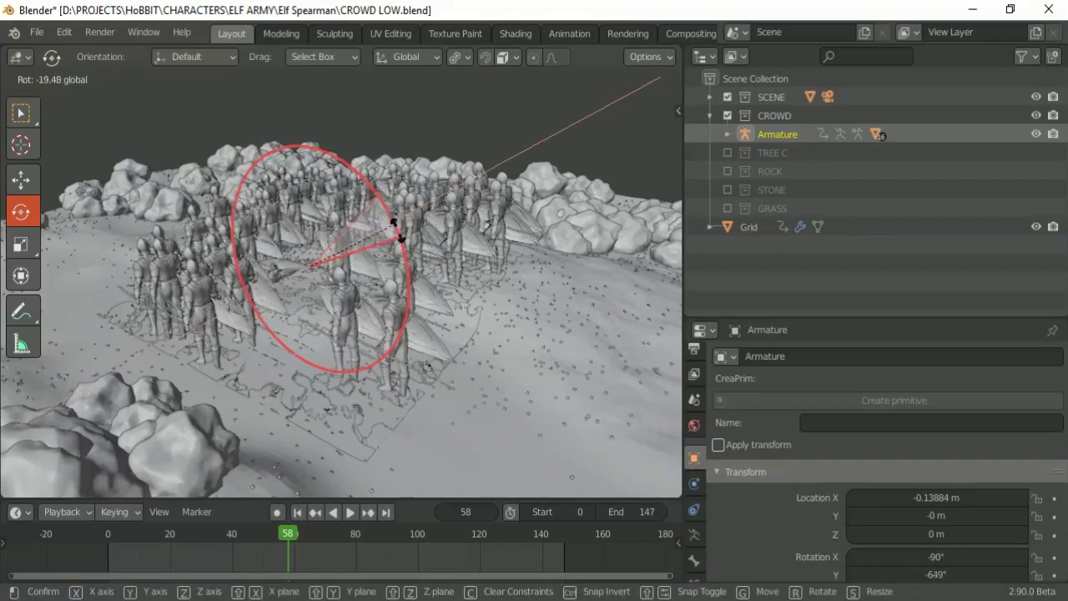
key(space)
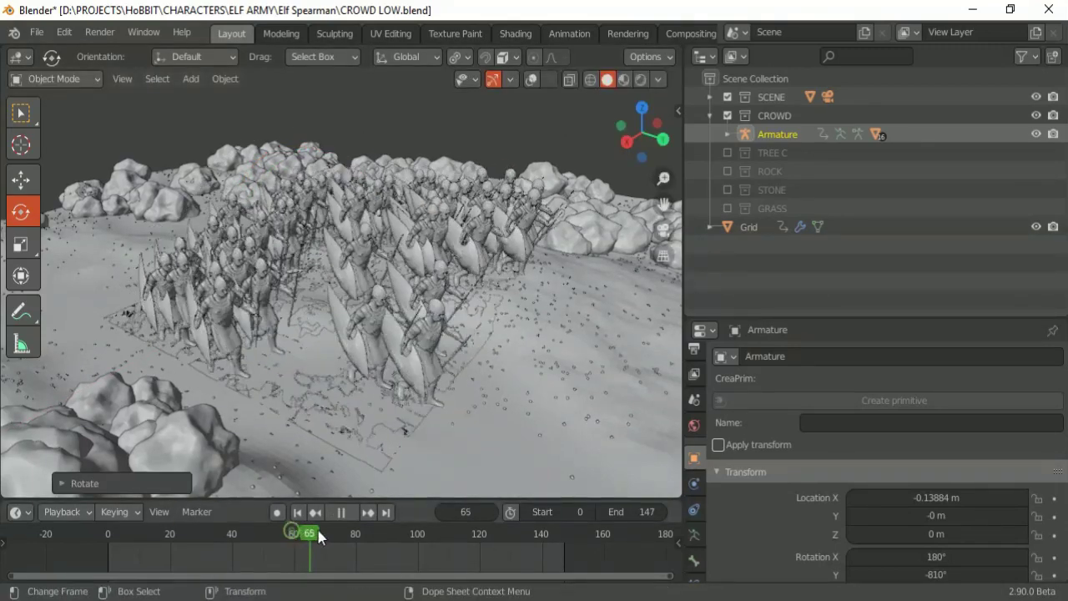
key(space)
middle_drag(472, 263, 341, 253)
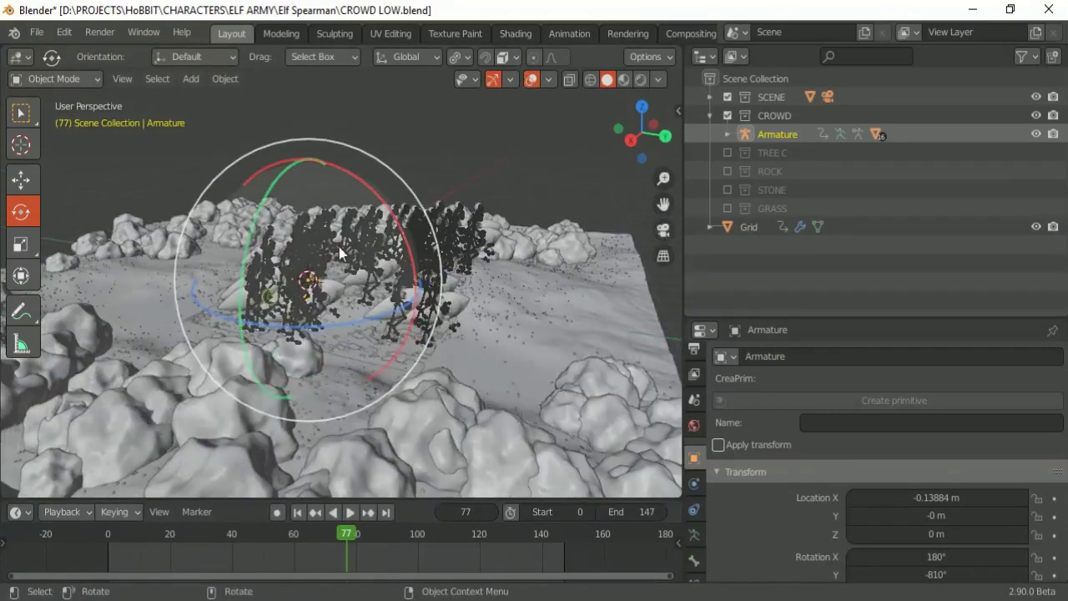
click(536, 80)
scroll(418, 266, up, 4)
key(space)
scroll(412, 257, down, 3)
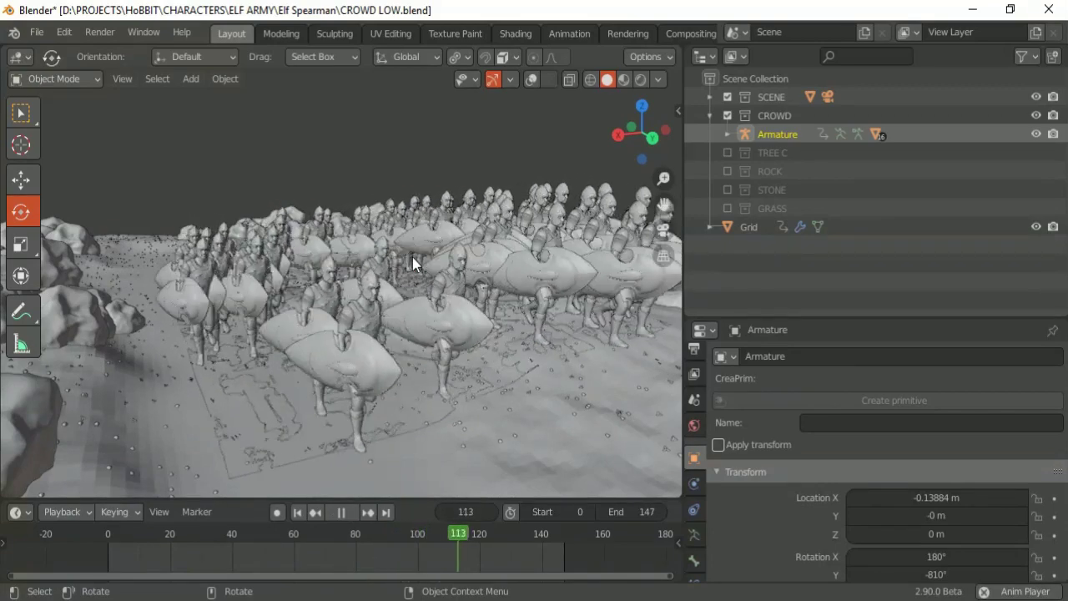
key(space)
mouse_move(260, 281)
middle_down()
mouse_move(355, 239)
mouse_move(339, 230)
middle_up()
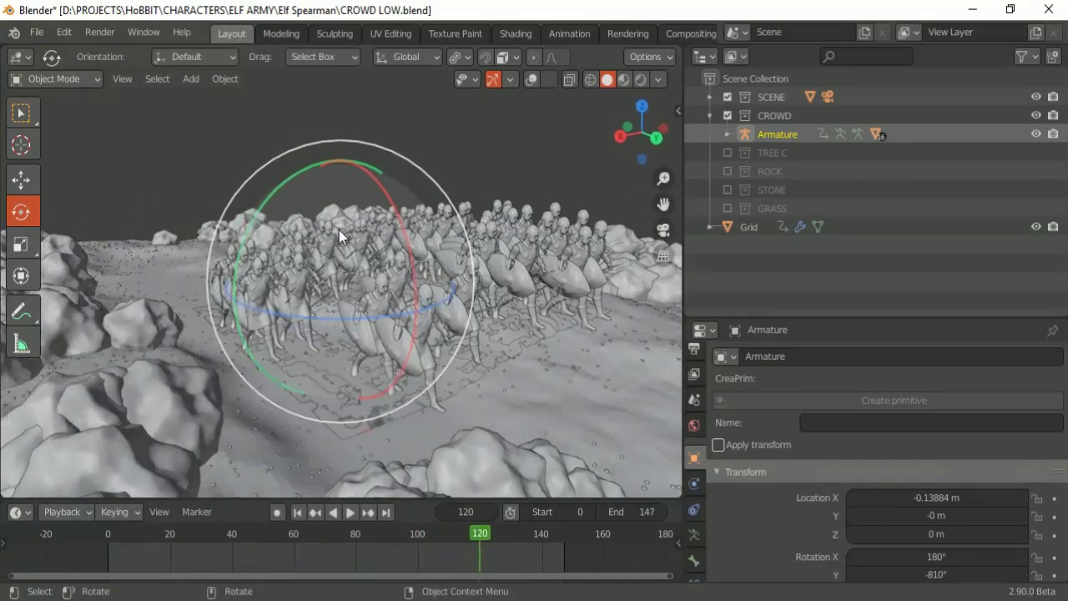
Select the Grid and reduce the particle render scale from 0.290 to 0.190.
click(760, 227)
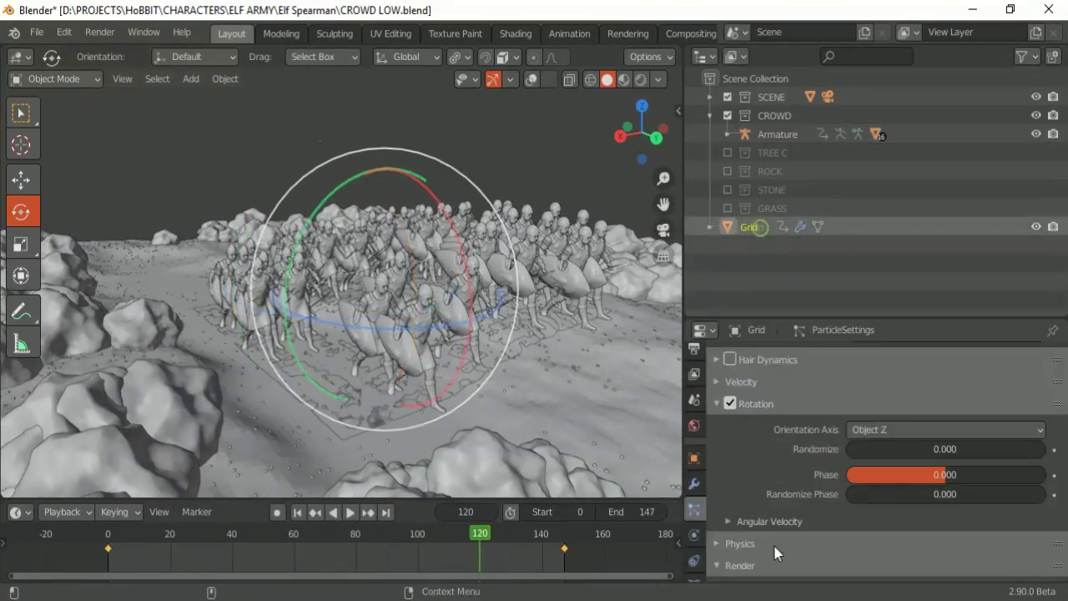
scroll(840, 428, up, 1)
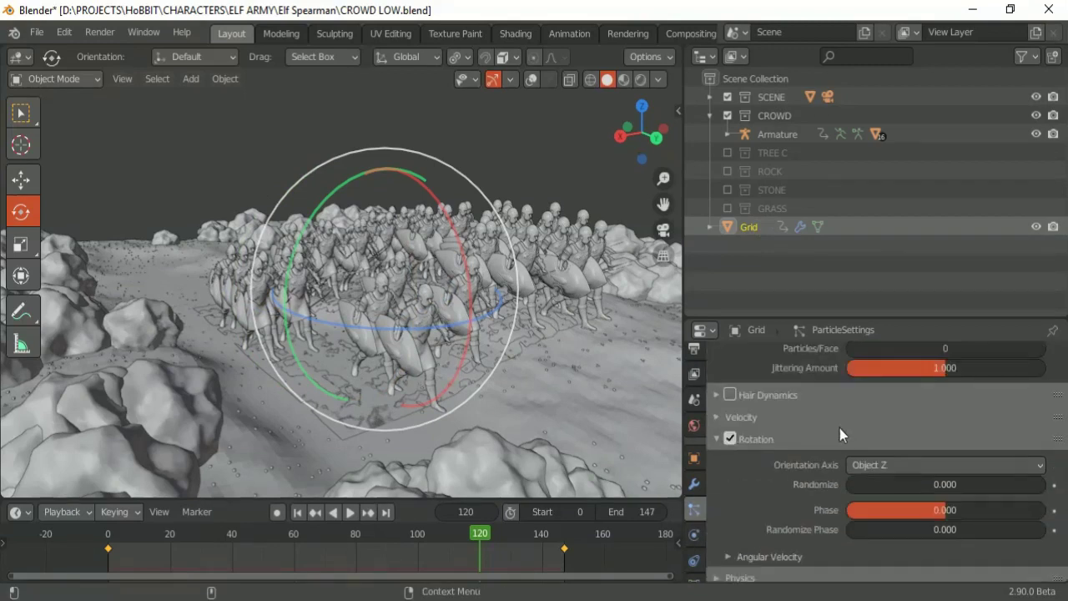
scroll(833, 432, up, 6)
scroll(847, 445, down, 1)
scroll(896, 497, down, 3)
scroll(889, 496, down, 2)
scroll(893, 451, down, 3)
scroll(906, 451, down, 4)
drag(947, 402, 926, 402)
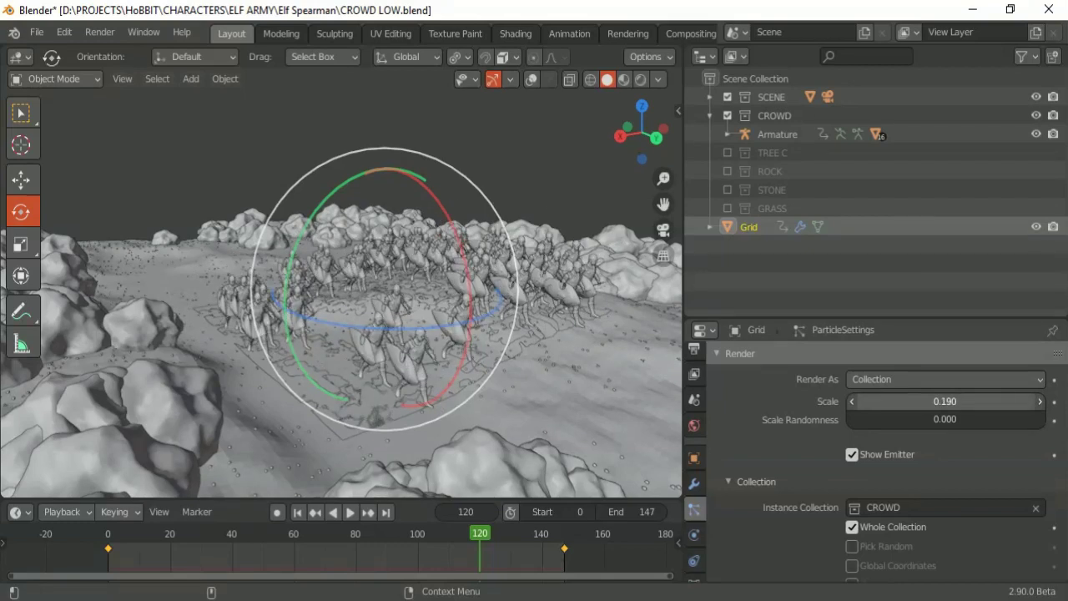
Turn off Show Emitter and replay the crowd animation from the start.
scroll(799, 464, down, 5)
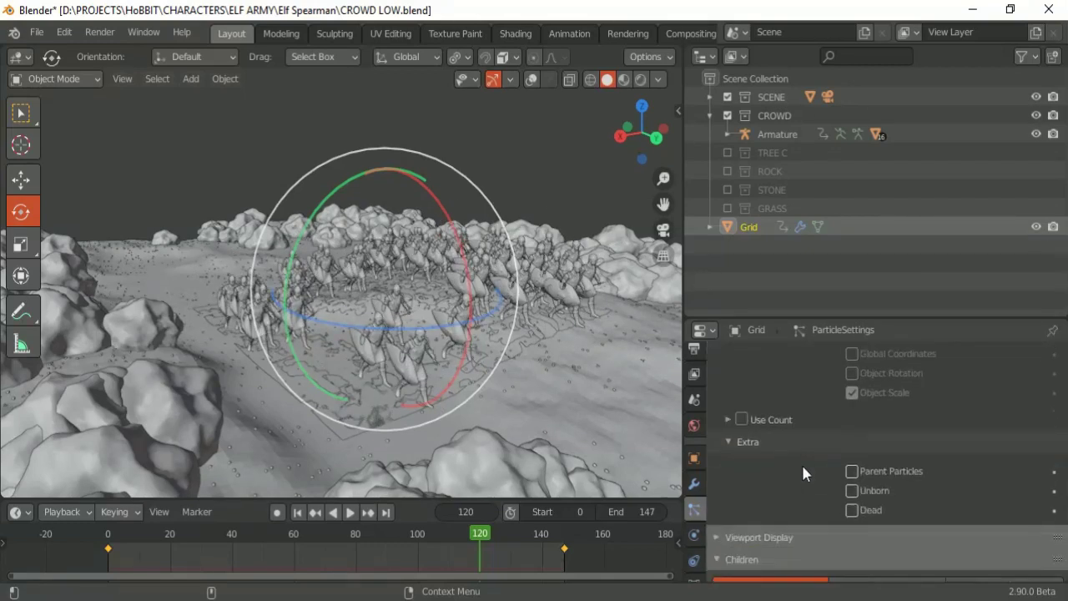
scroll(785, 462, down, 5)
click(759, 354)
click(852, 479)
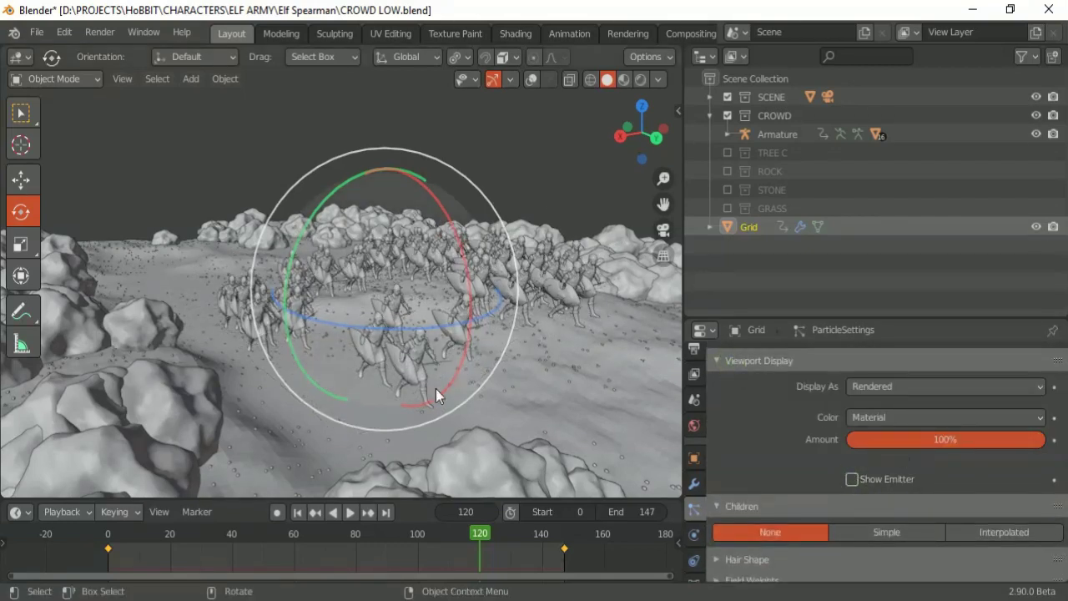
key(shift+Left)
key(space)
mouse_move(225, 375)
middle_down()
mouse_move(256, 310)
mouse_move(359, 333)
mouse_move(283, 322)
middle_up()
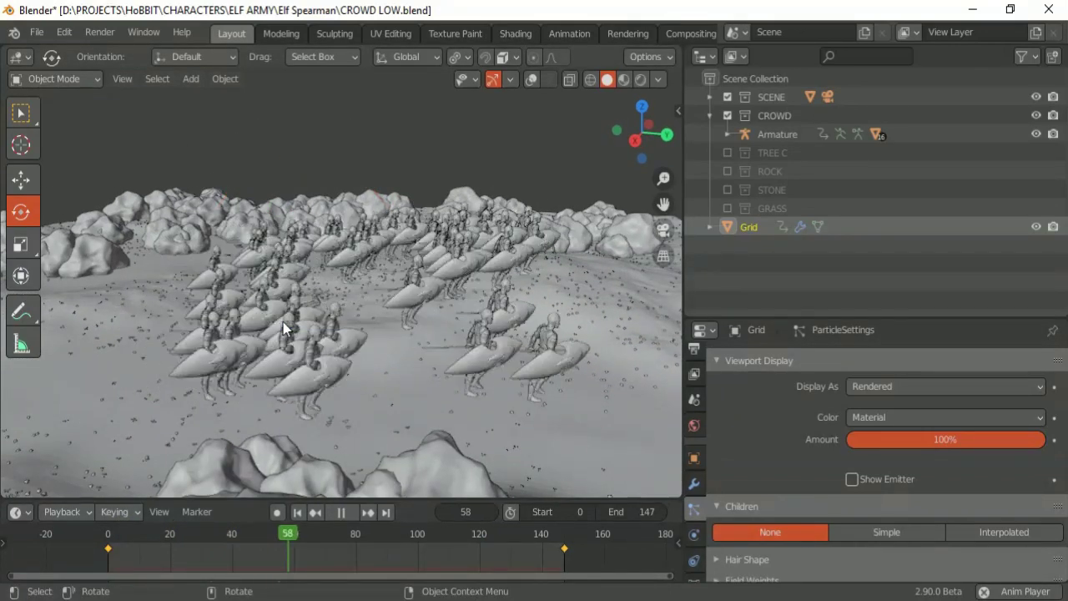
key(space)
mouse_move(373, 292)
middle_down()
mouse_move(305, 275)
mouse_move(351, 279)
middle_up()
Hide the SCENE collection's terrain and rocks, then reselect the Grid emitter.
click(1036, 97)
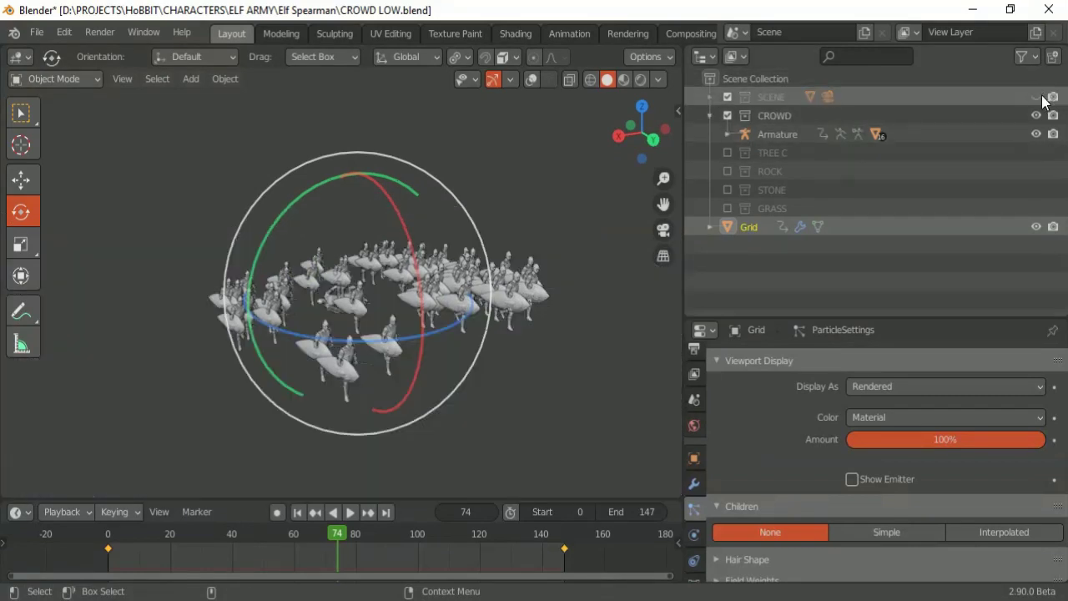
click(754, 227)
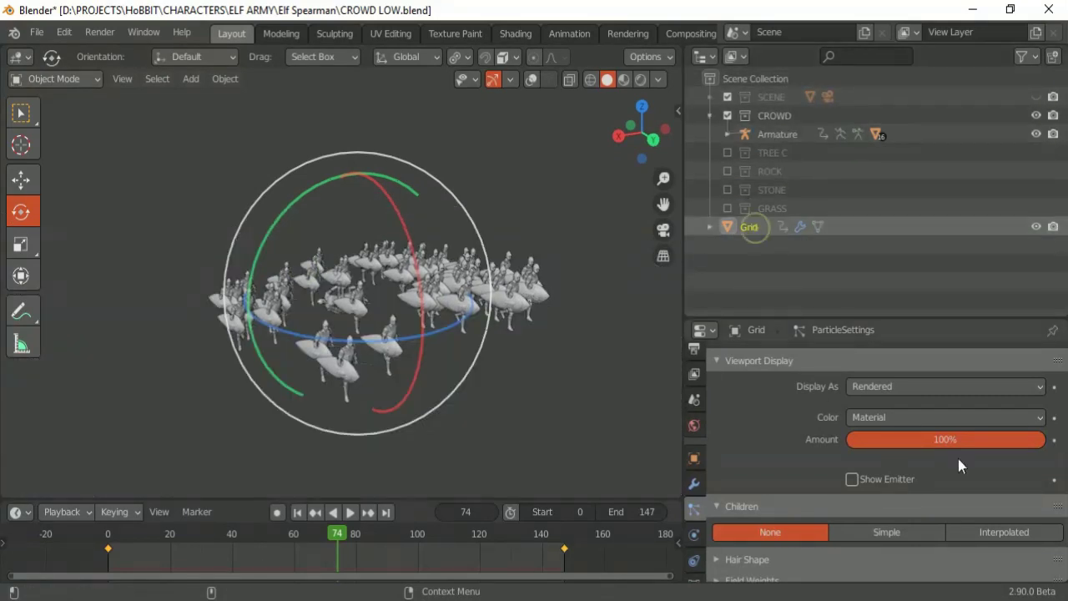
drag(1062, 517, 1056, 271)
Hide the particle crowd, select the Armature, turn overlays back on and zoom in.
click(1008, 361)
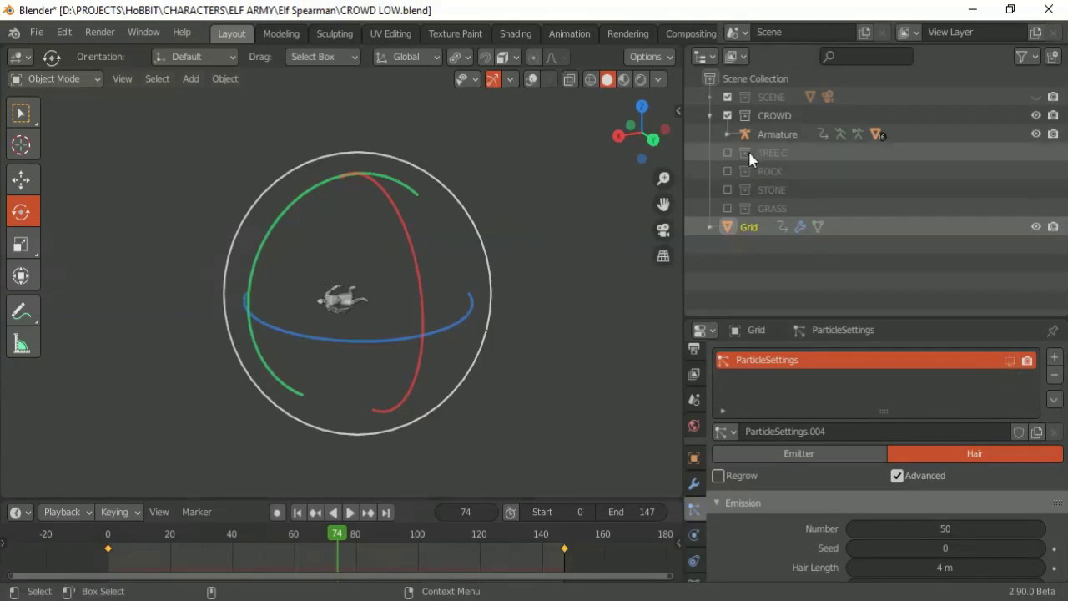
click(771, 139)
click(531, 78)
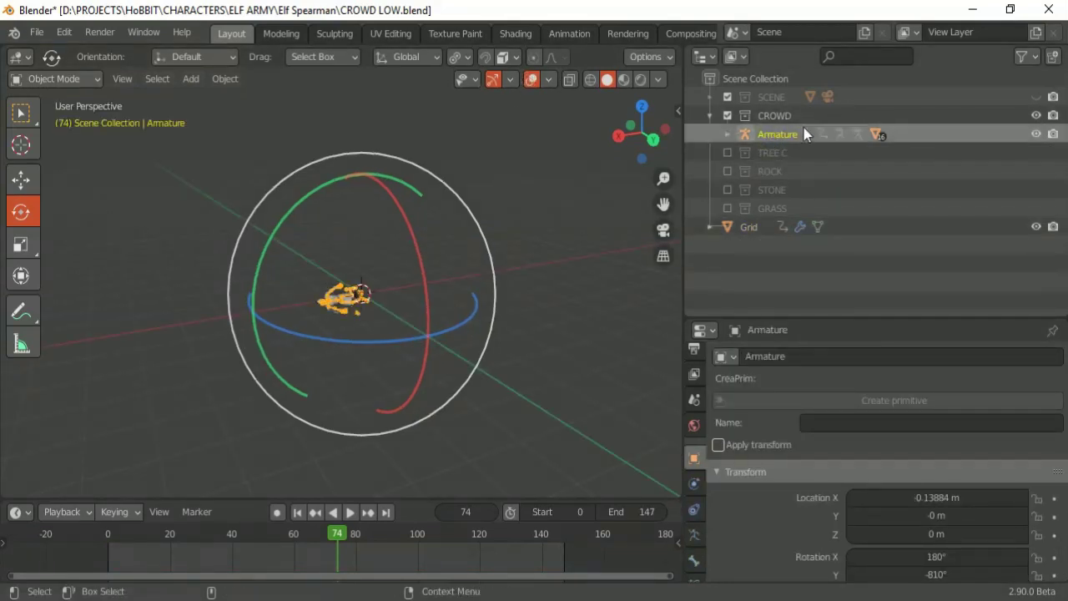
scroll(196, 220, up, 2)
scroll(201, 224, up, 1)
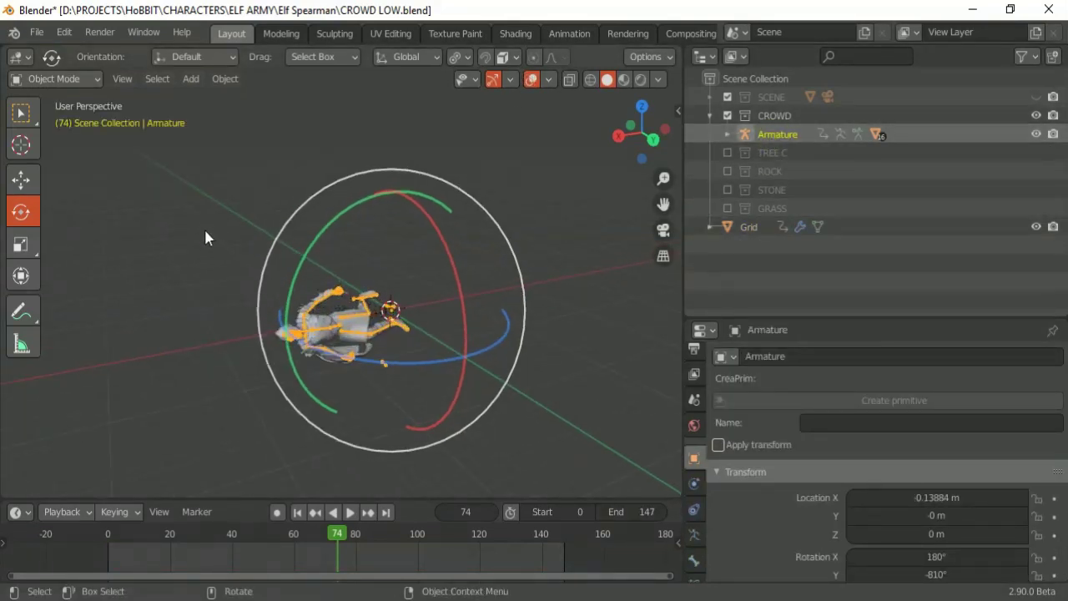
Try a free rotation of the armature, cancel it, and deselect the armature.
drag(315, 251, 358, 222)
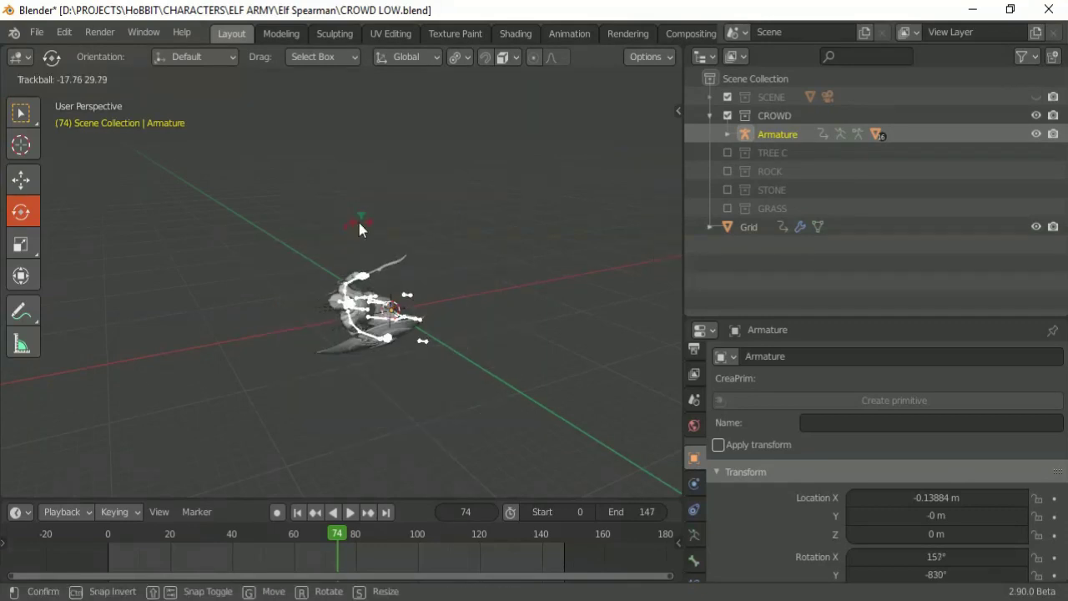
right_click(357, 223)
click(178, 204)
key(ctrl+z)
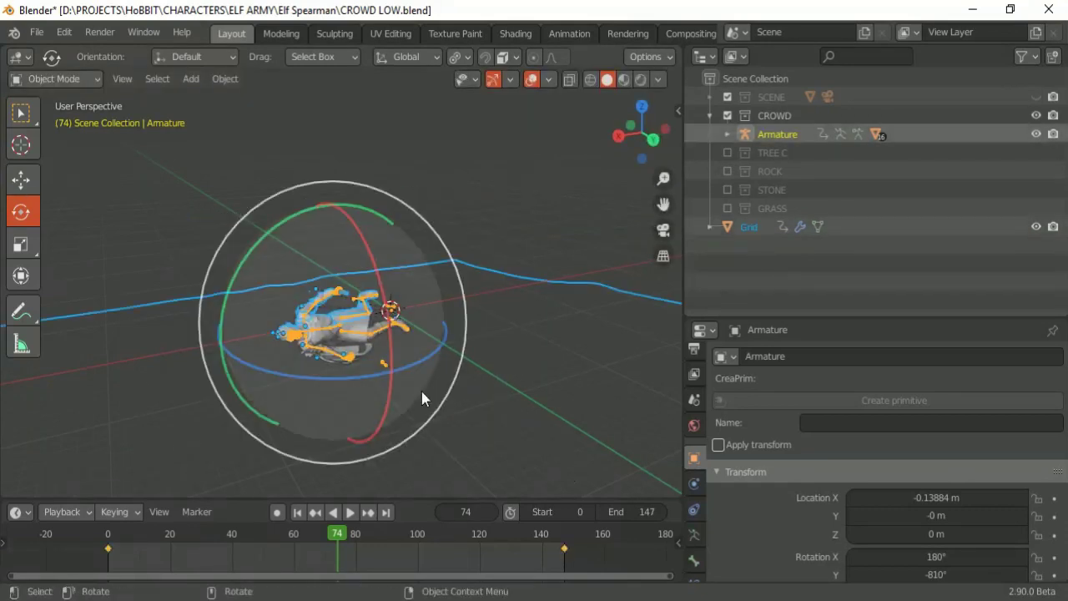
click(149, 239)
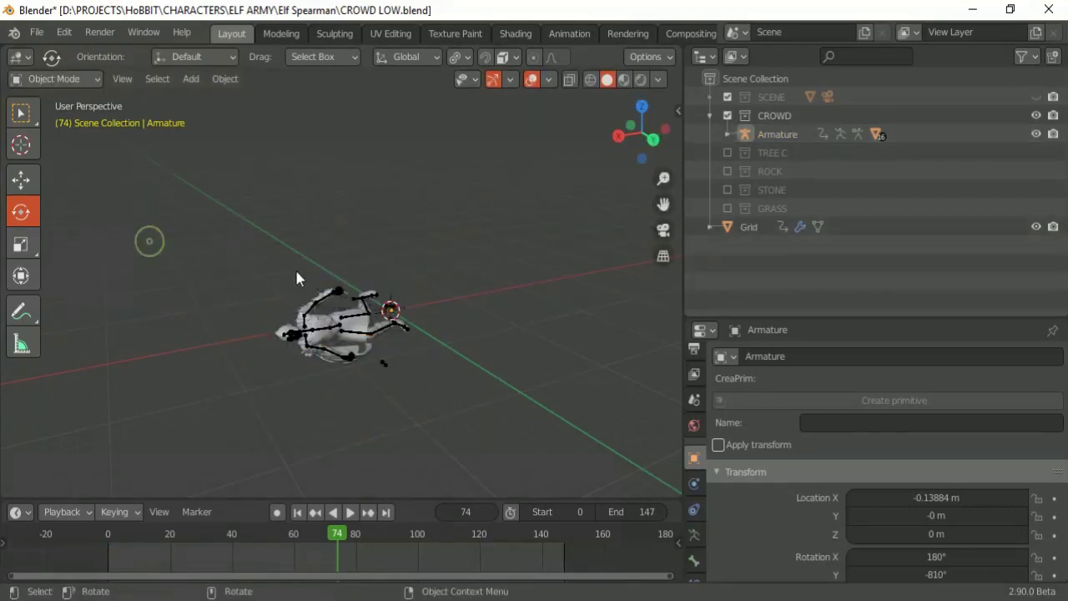
Hide the Grid emitter, reselect the armature and rewind the animation to frame 0.
click(1036, 226)
click(384, 365)
click(298, 511)
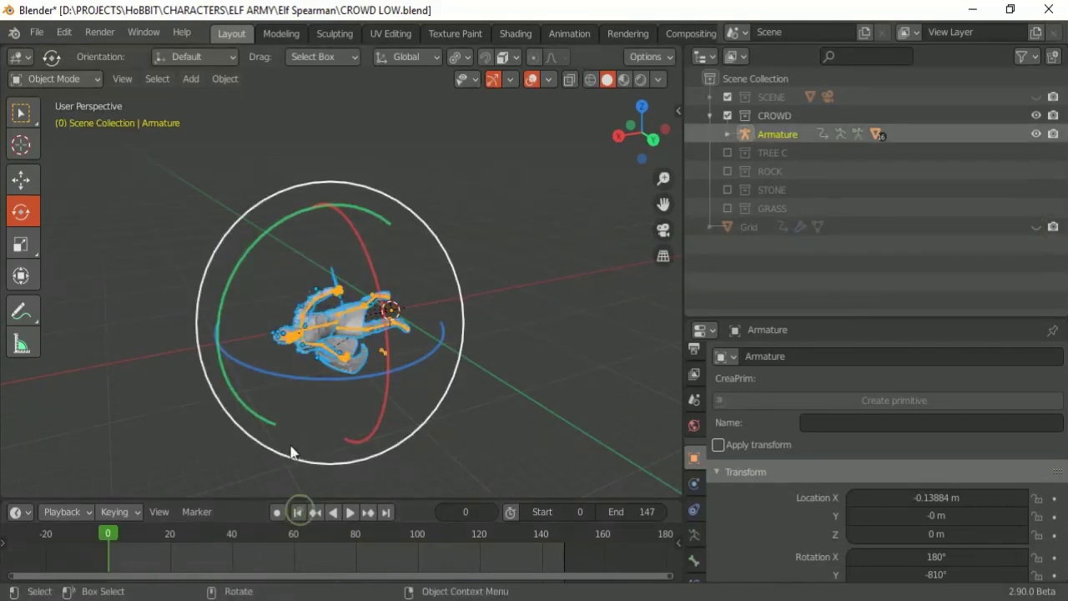
click(63, 32)
Look at the Editing preferences, then close the Preferences window.
click(95, 311)
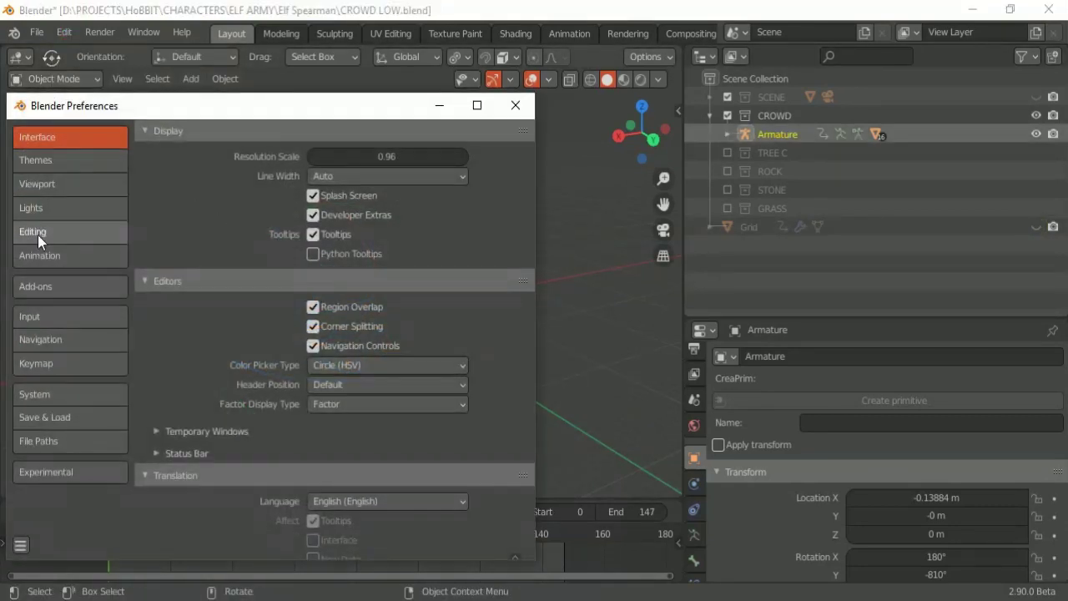
click(38, 237)
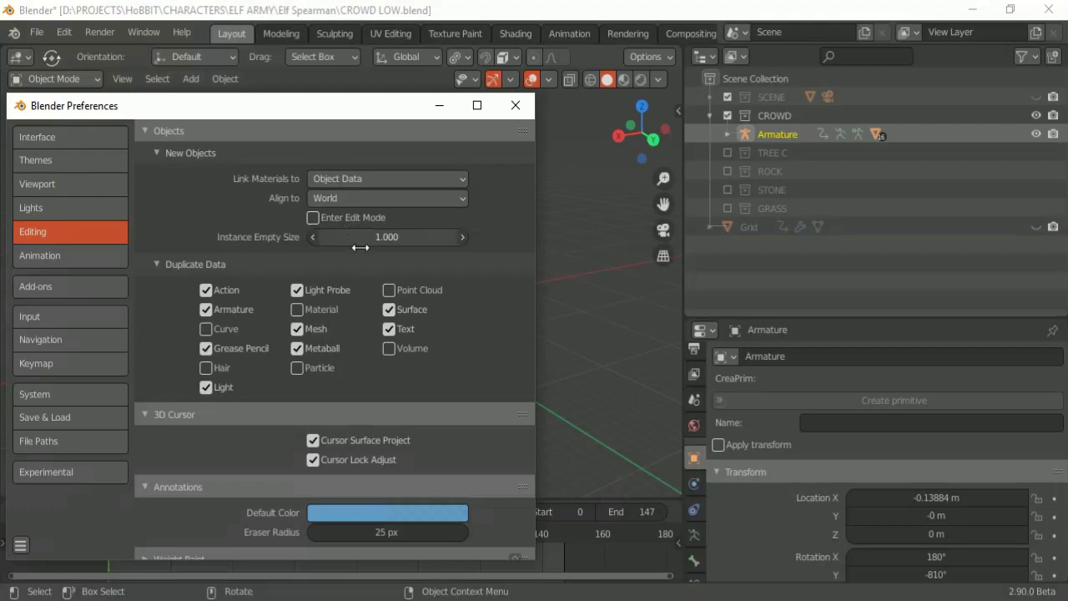
click(516, 105)
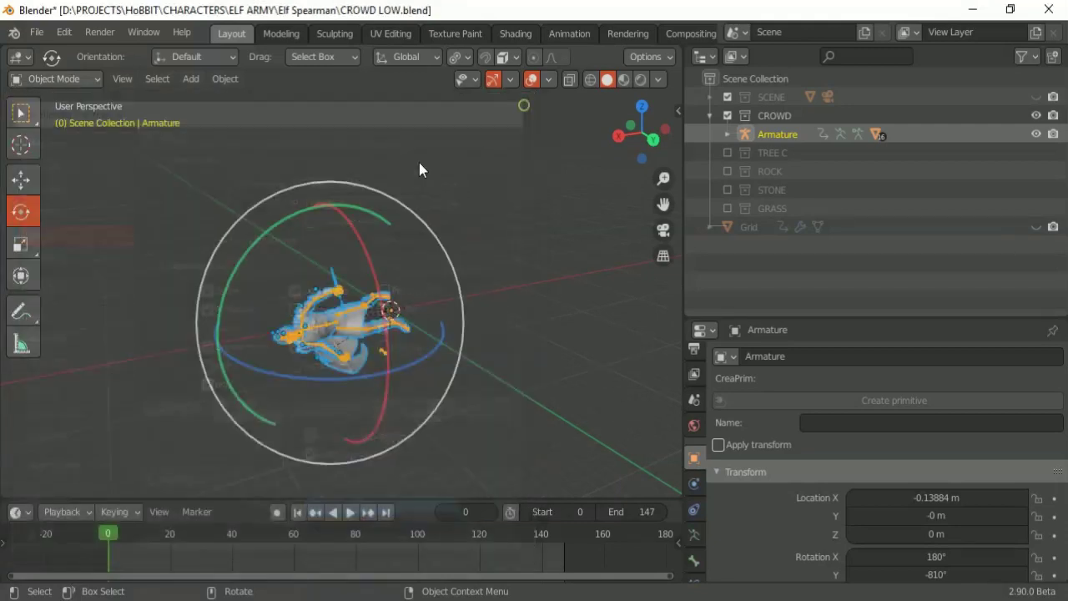
Duplicate the elf armature in place as Armature.001 and switch to the move tool.
key(shift+d)
right_click(466, 152)
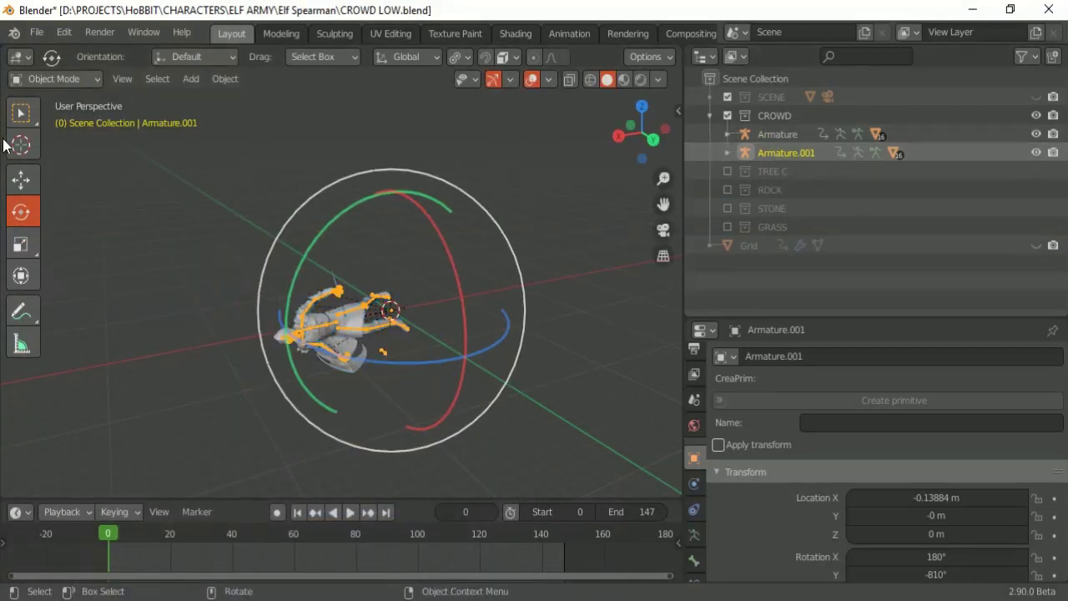
click(20, 179)
Unhide the Grid, select it and show its hair-particle crowd in the viewport.
click(1035, 245)
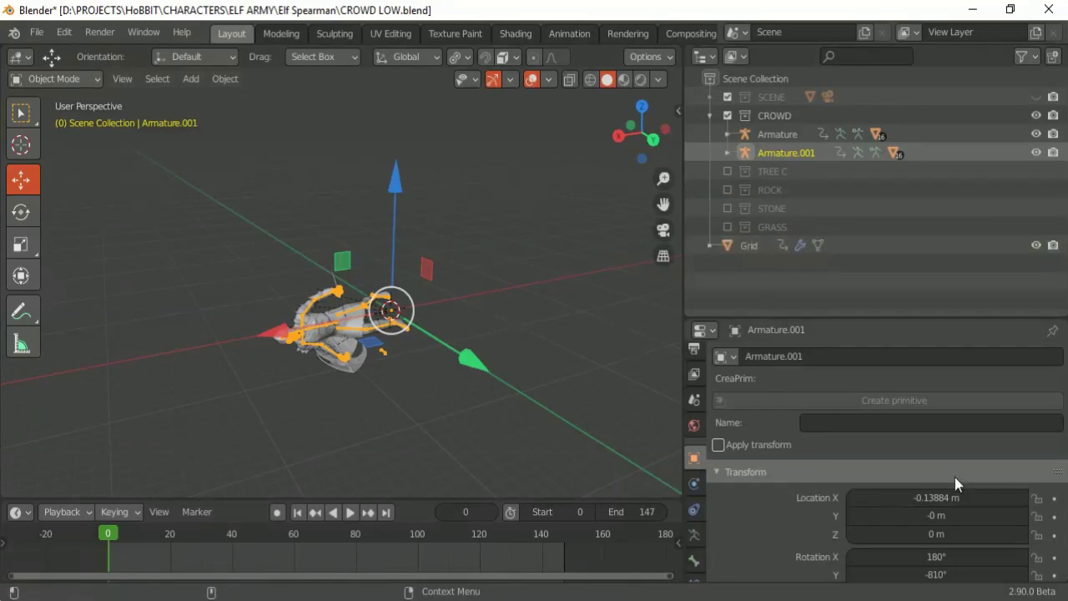
click(749, 246)
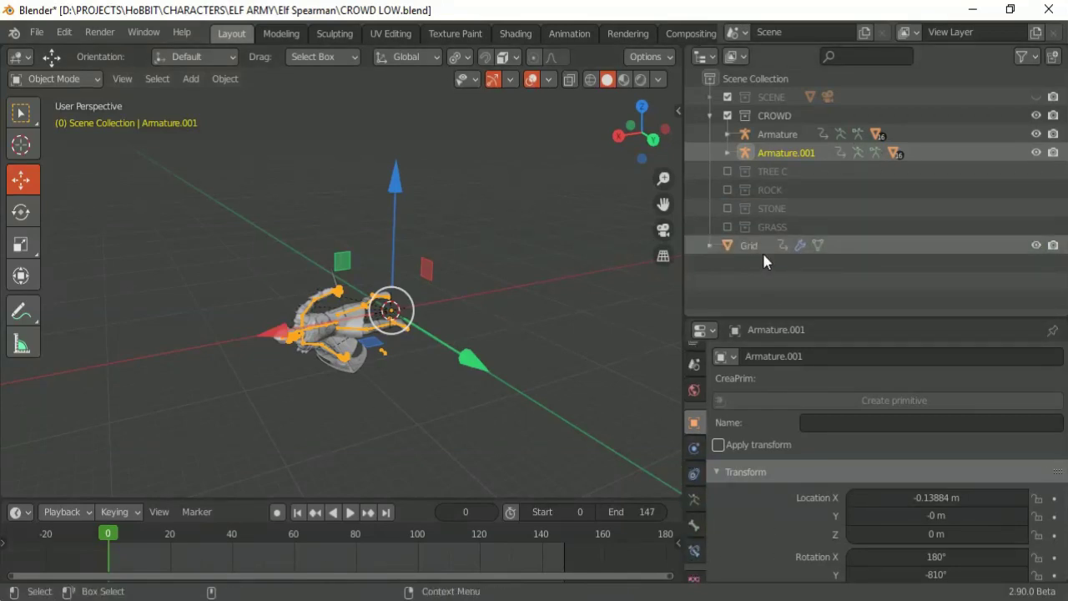
click(1009, 360)
text(5)
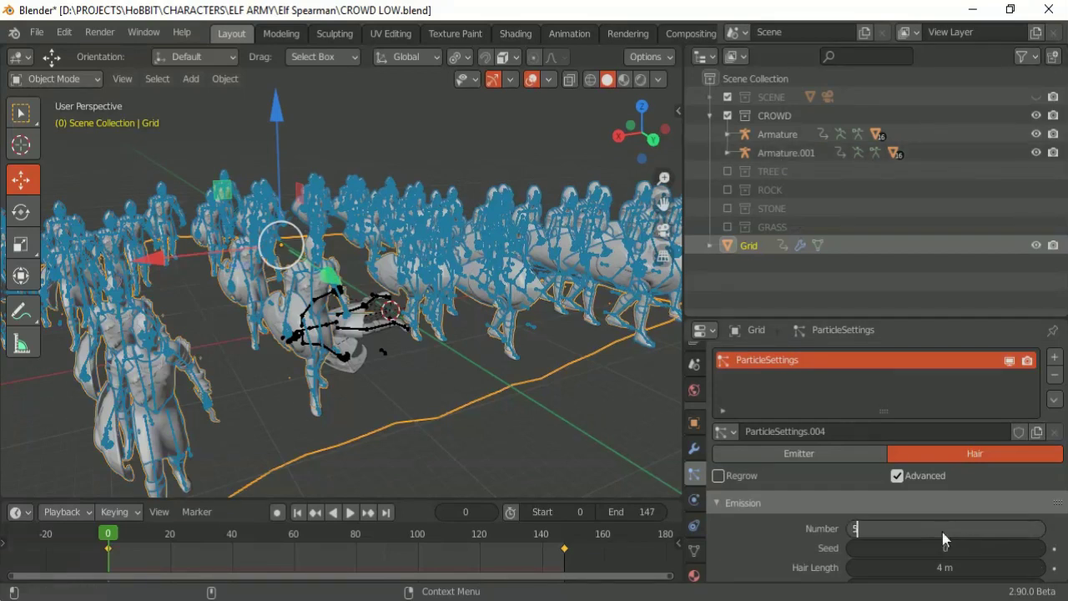
Set the particle count to 5 and move Armature.001 to Y -15.16 m, Z -10.74 m.
key(Return)
click(786, 153)
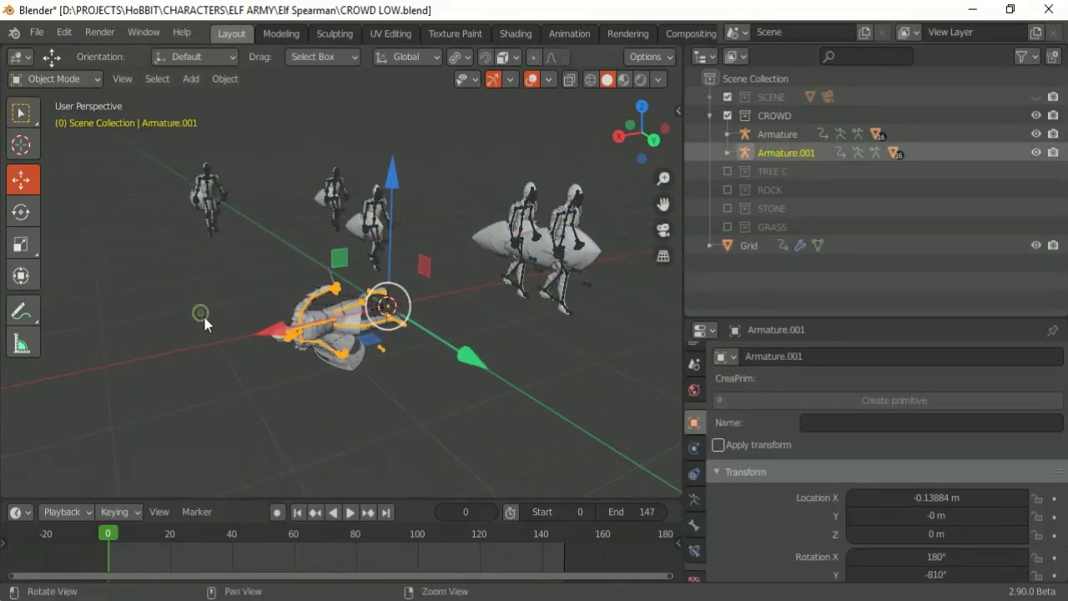
drag(270, 336, 293, 324)
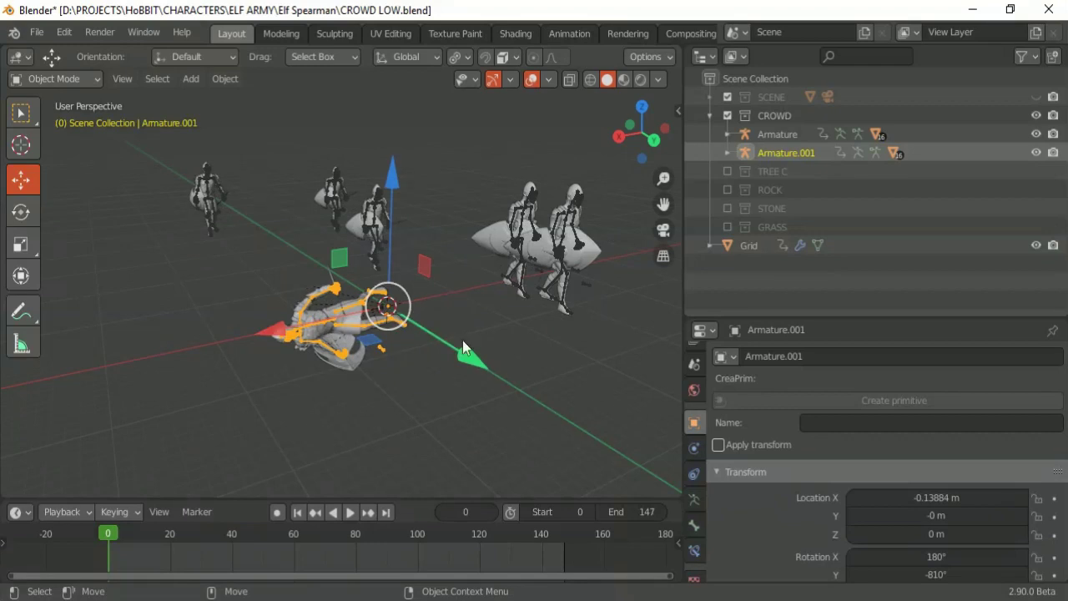
drag(462, 340, 409, 332)
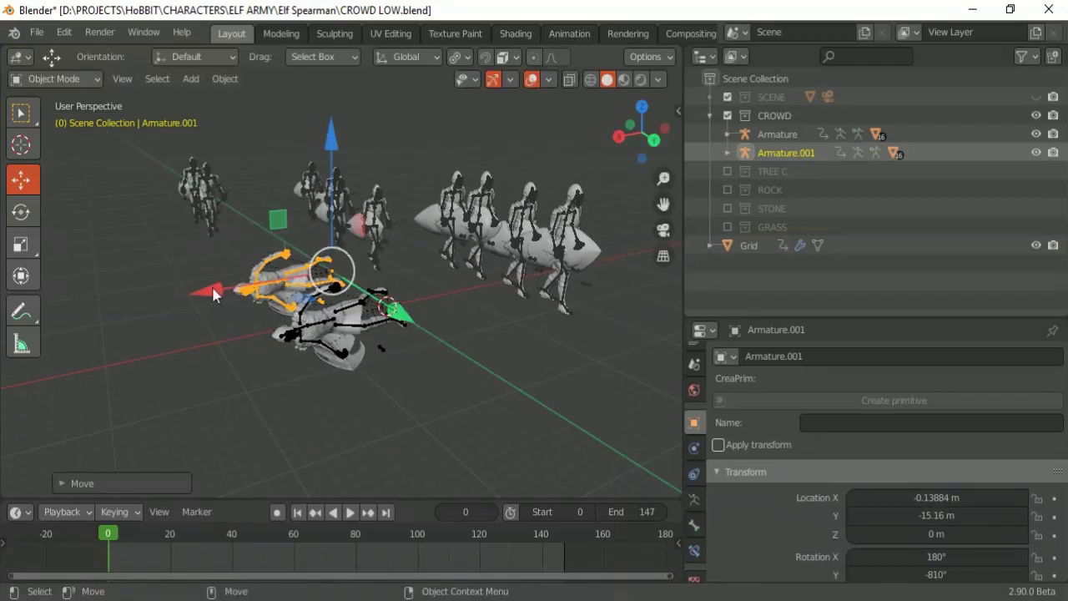
drag(214, 294, 240, 280)
drag(332, 143, 488, 304)
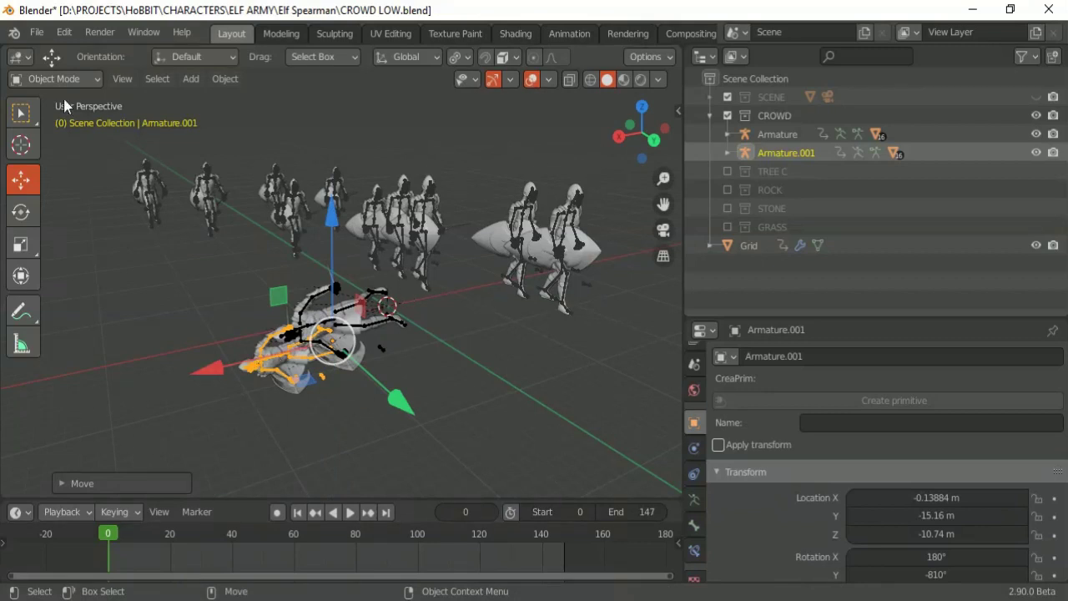
In Pose Mode, select all of Armature.001's bones and shift its keyframes later in time.
click(58, 140)
middle_drag(191, 343, 262, 242)
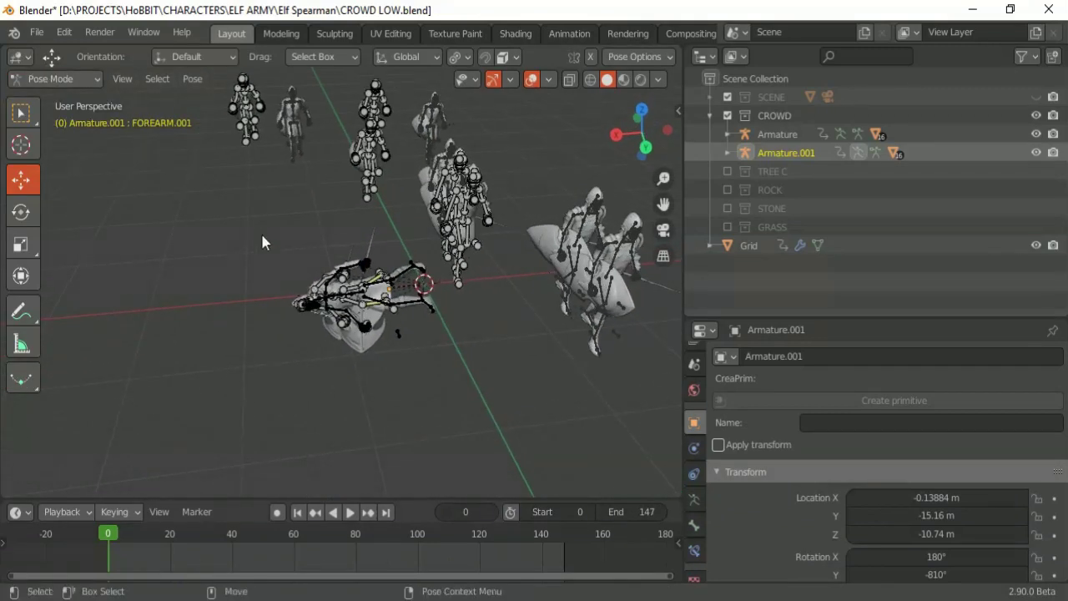
drag(418, 361, 418, 361)
middle_drag(418, 362, 274, 341)
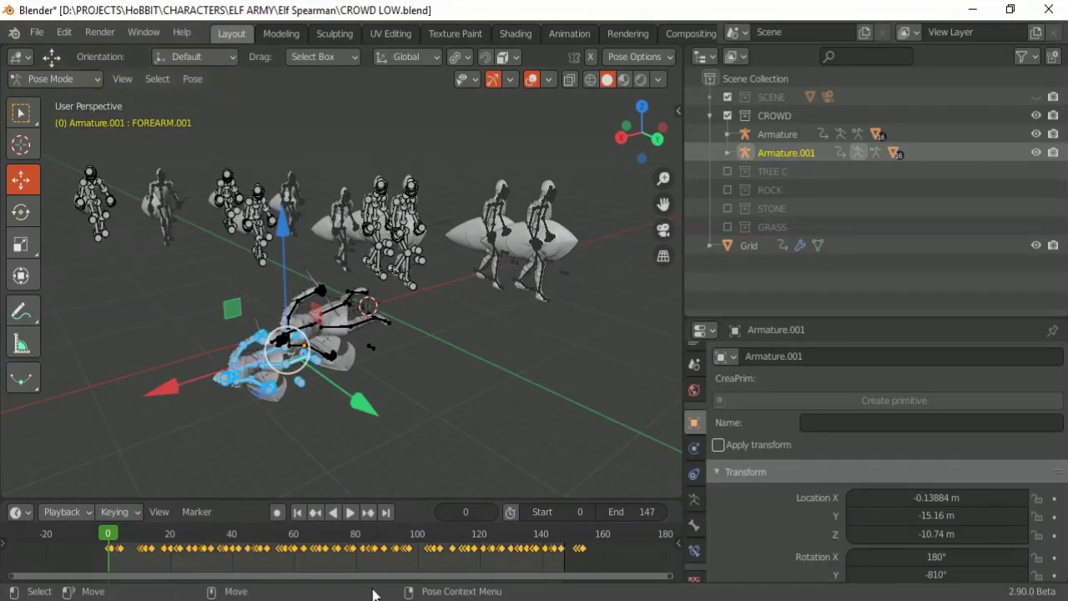
drag(188, 548, 187, 551)
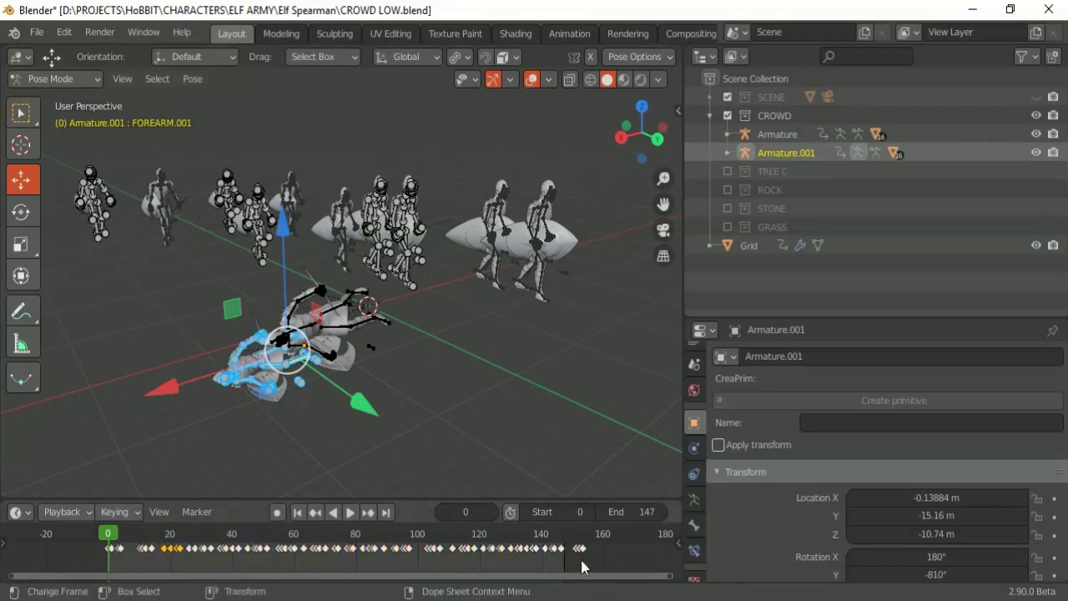
key(a)
key(g)
click(115, 542)
Play the march animation to check the offset, then return to Object Mode.
key(space)
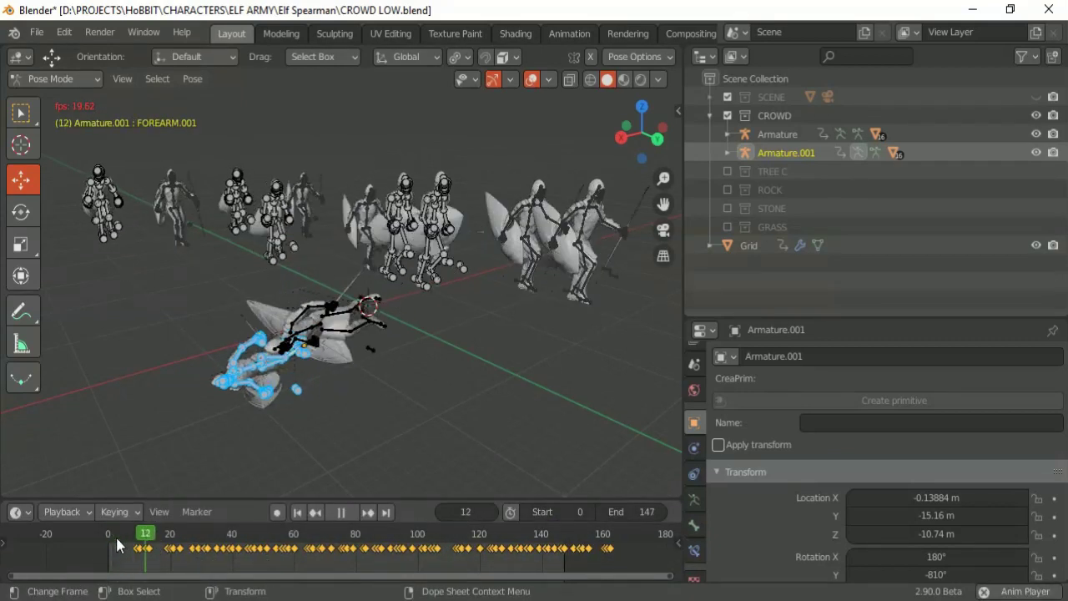
key(space)
key(ctrl+Tab)
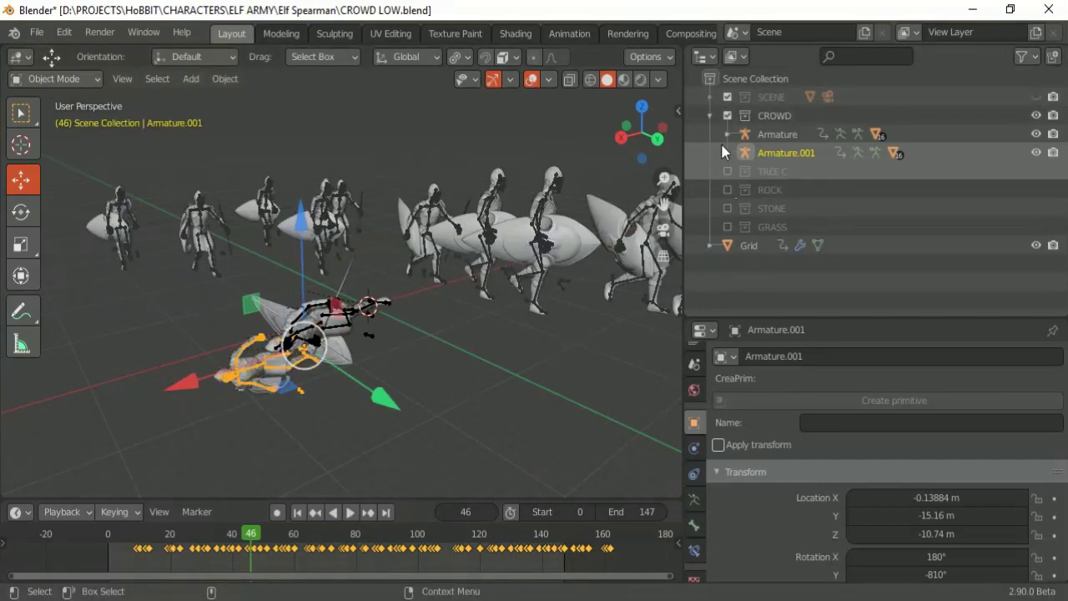
Exclude the CROWD collection and raise the Grid's particle count to 20.
click(728, 116)
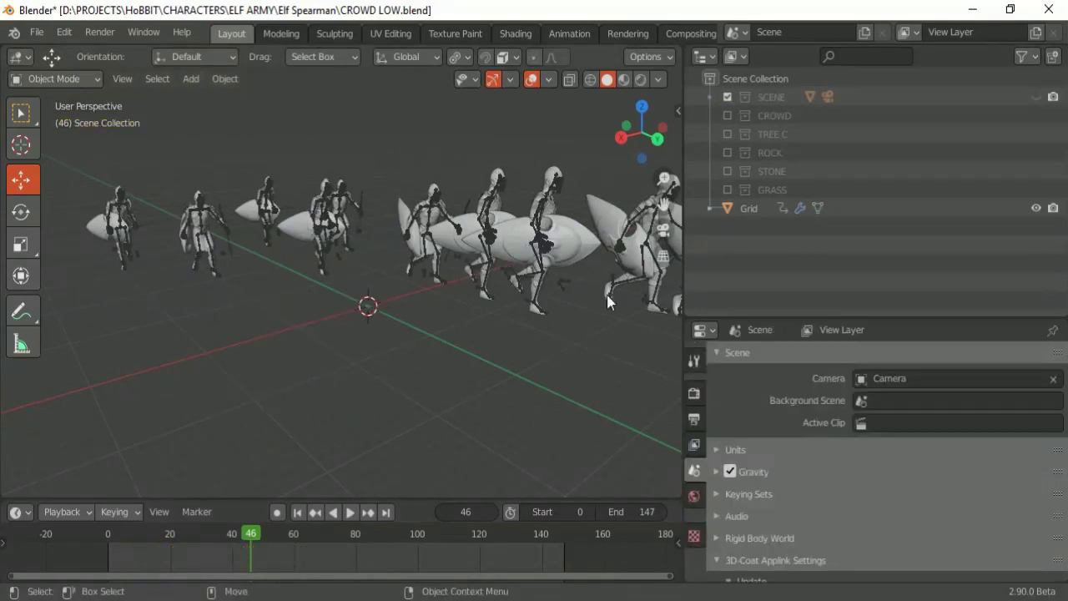
click(748, 209)
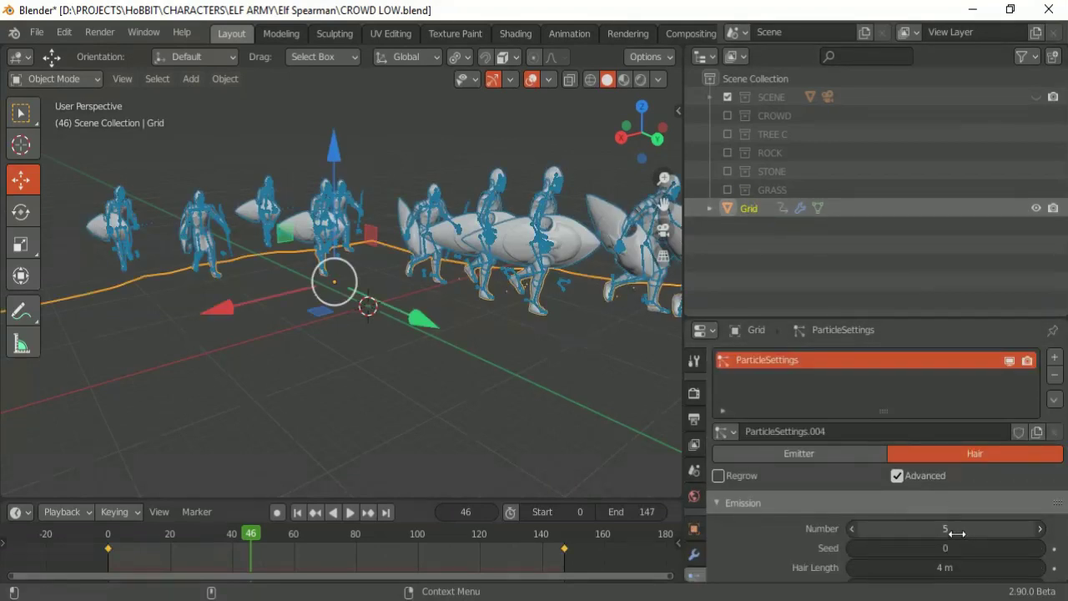
text(0)
key(Return)
Hide overlays, emit particles from Vertices, re-enable the SCENE terrain and play the march.
click(532, 79)
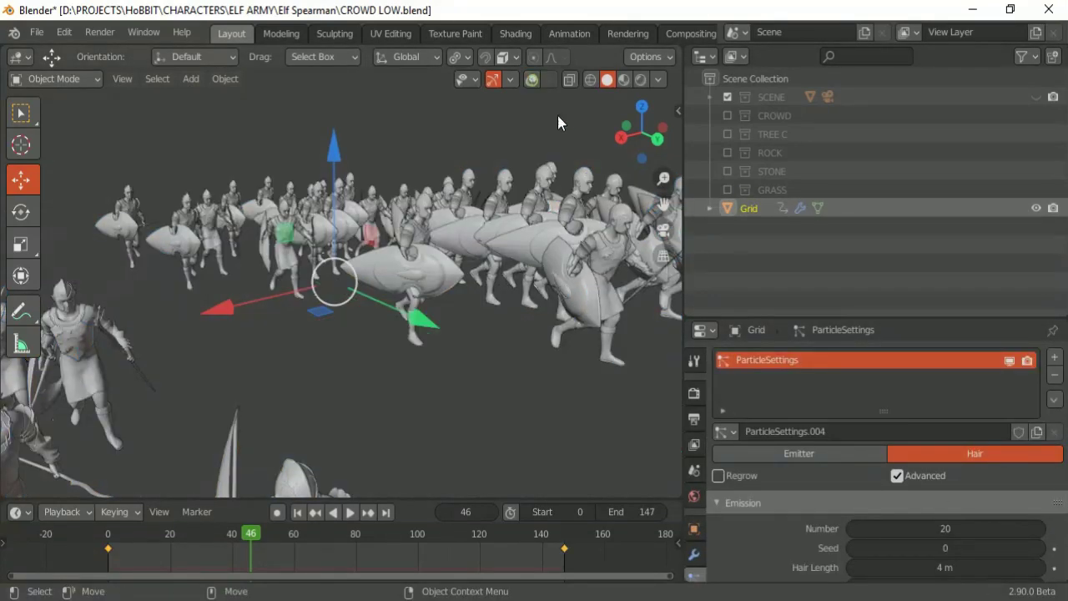
scroll(807, 464, down, 5)
scroll(833, 468, down, 2)
click(865, 360)
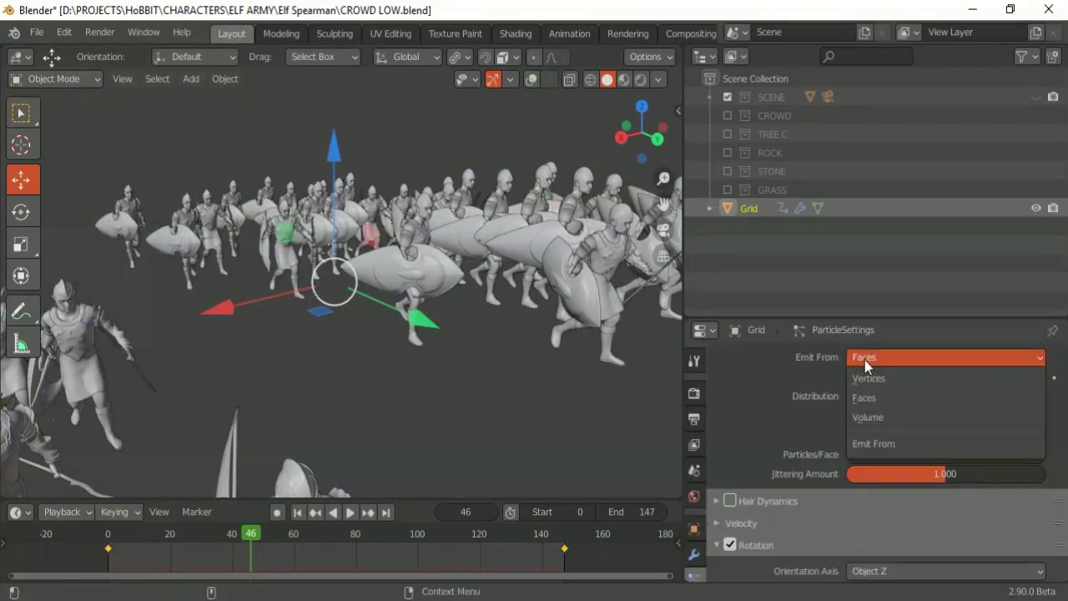
click(868, 379)
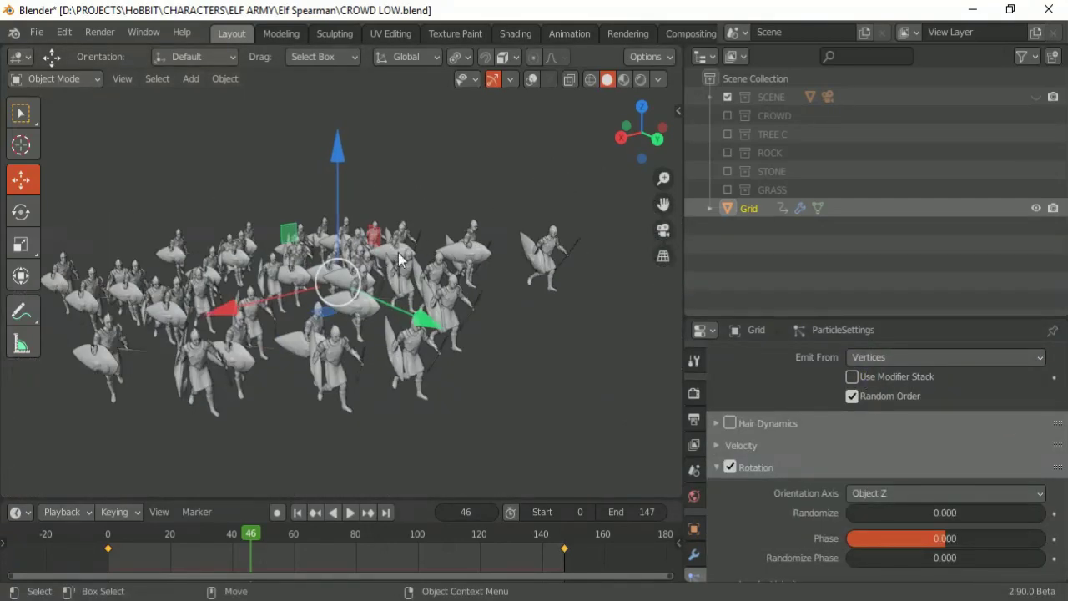
click(1036, 97)
key(space)
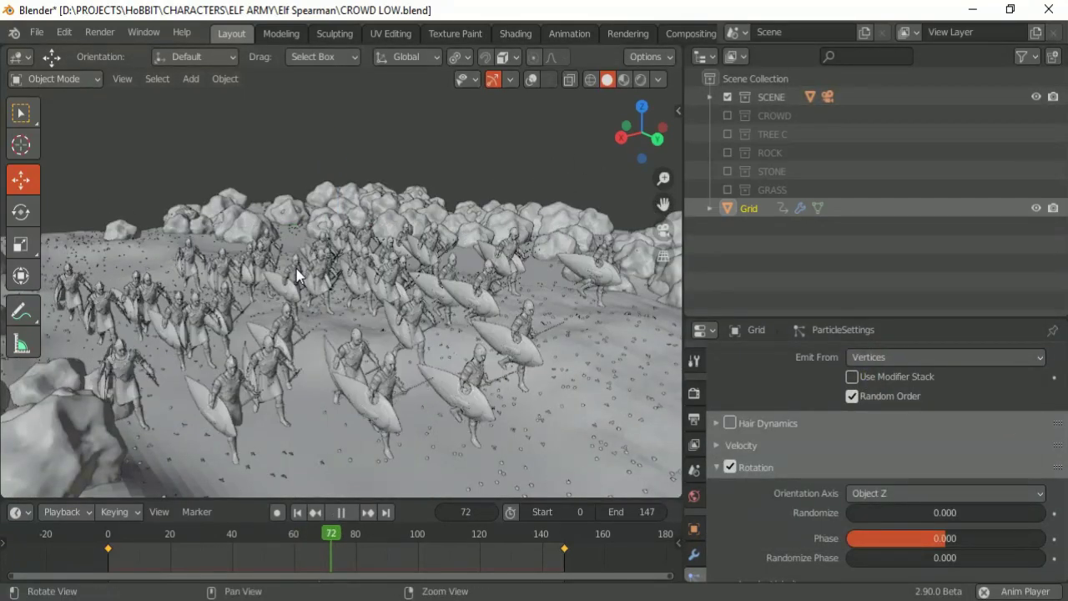